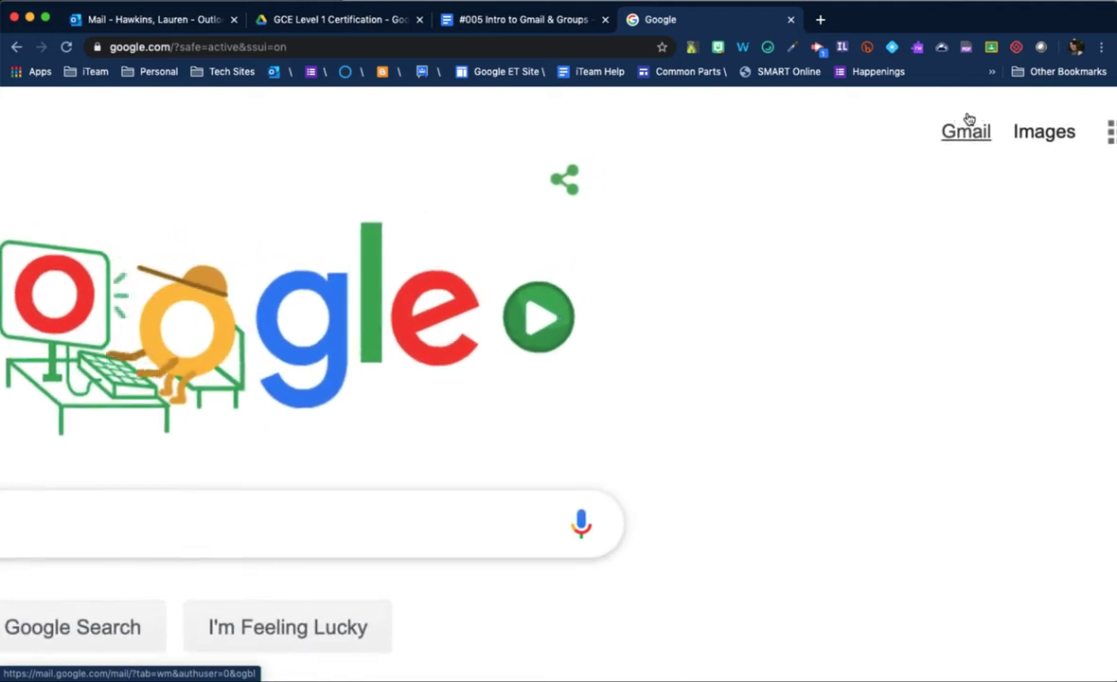
Move Gmail into the top row of the Google apps list beside Account, then launch Gmail.
scroll(968, 119, "right", 2)
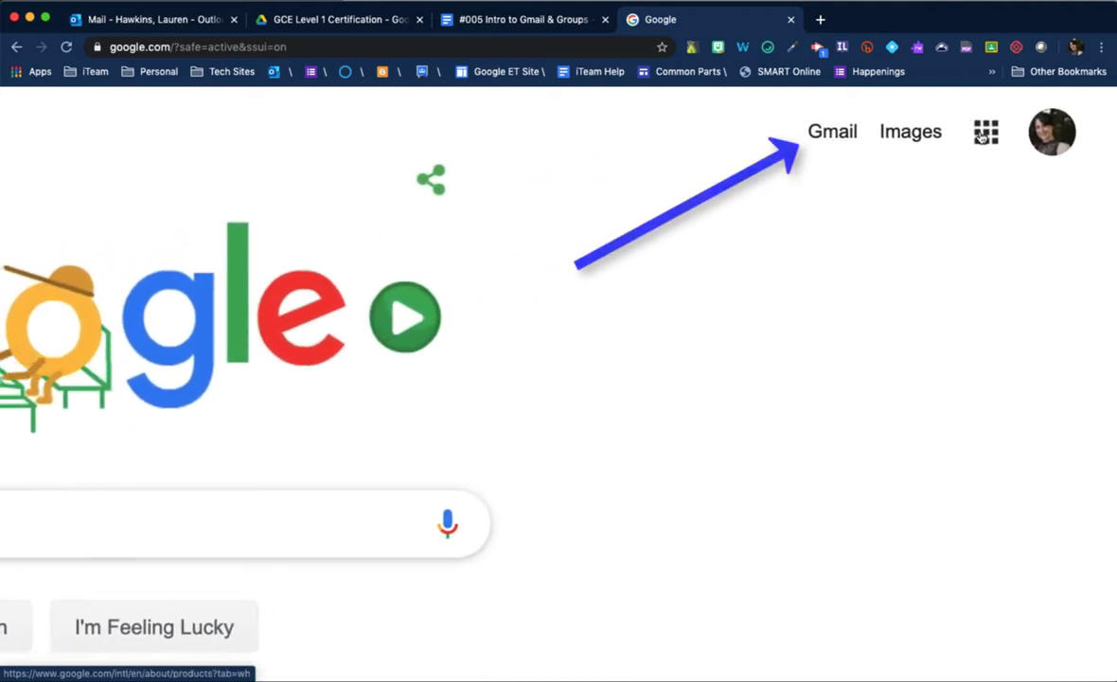
left_click(983, 137)
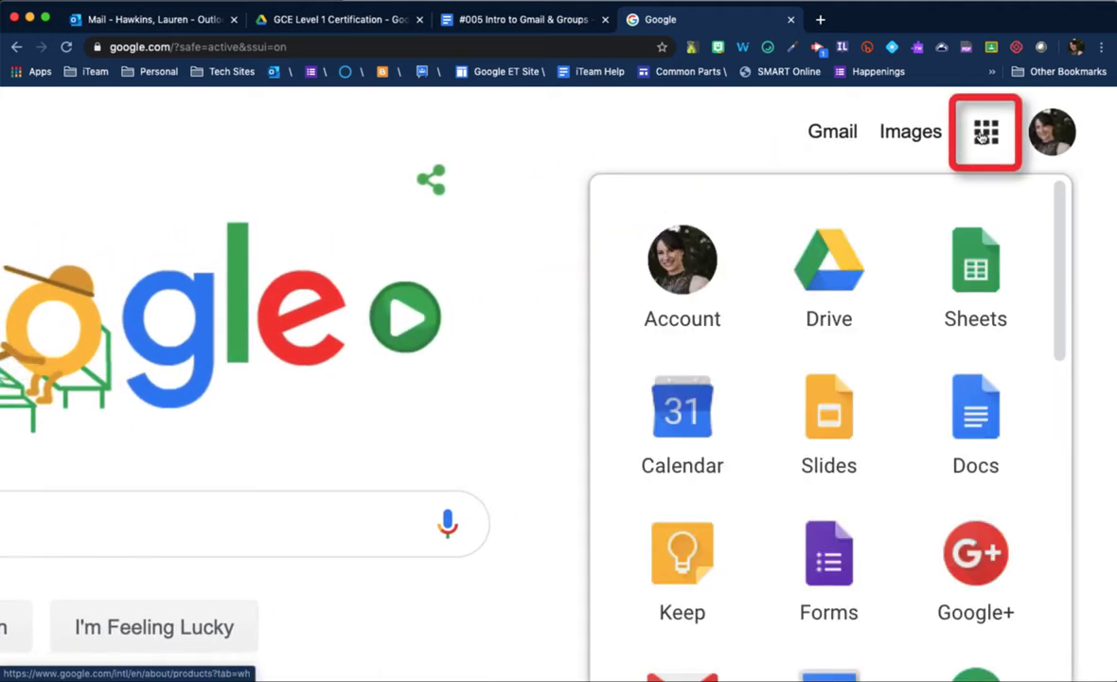
scroll(983, 138, "down", 3)
scroll(981, 138, "down", 1)
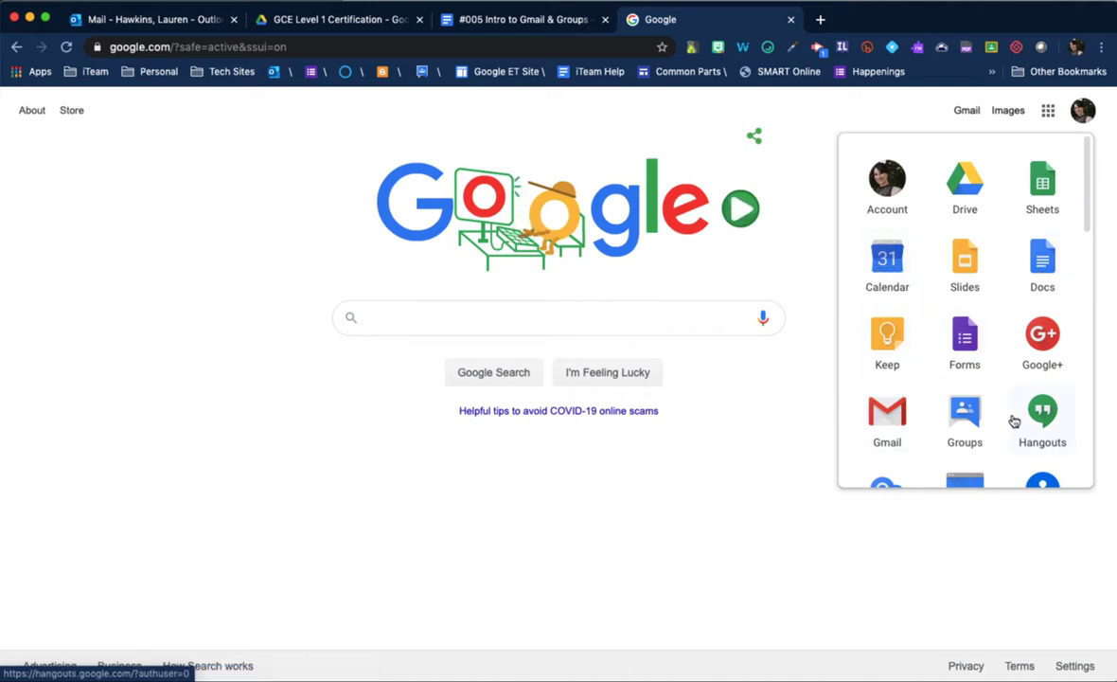
scroll(983, 422, "down", 3)
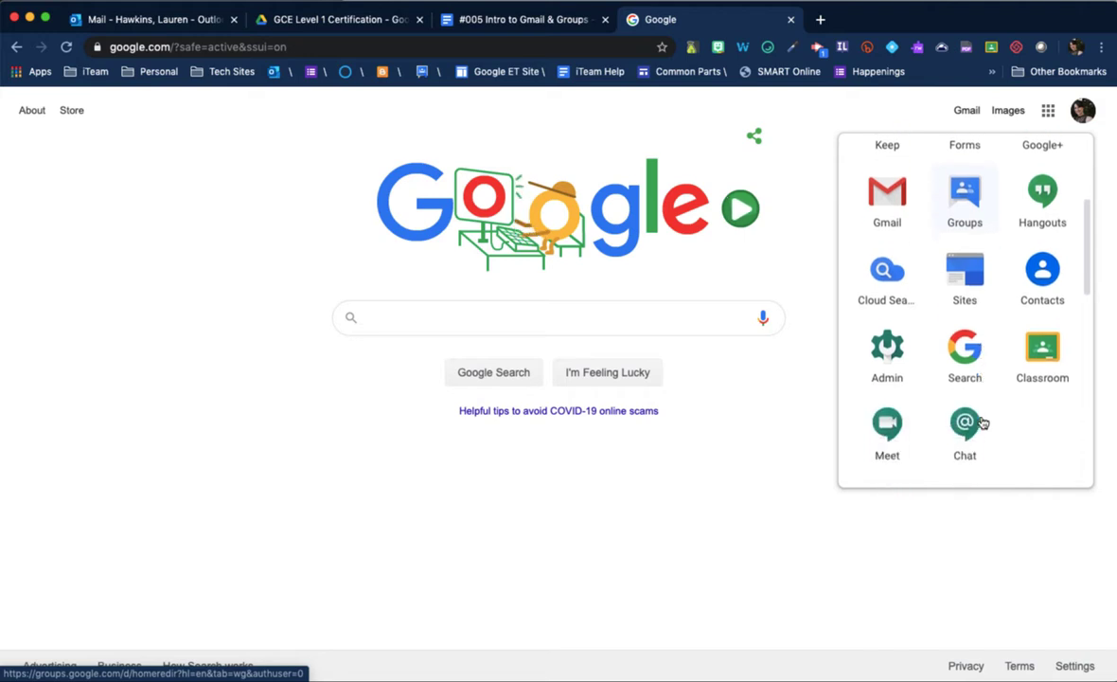
scroll(980, 421, "up", 3)
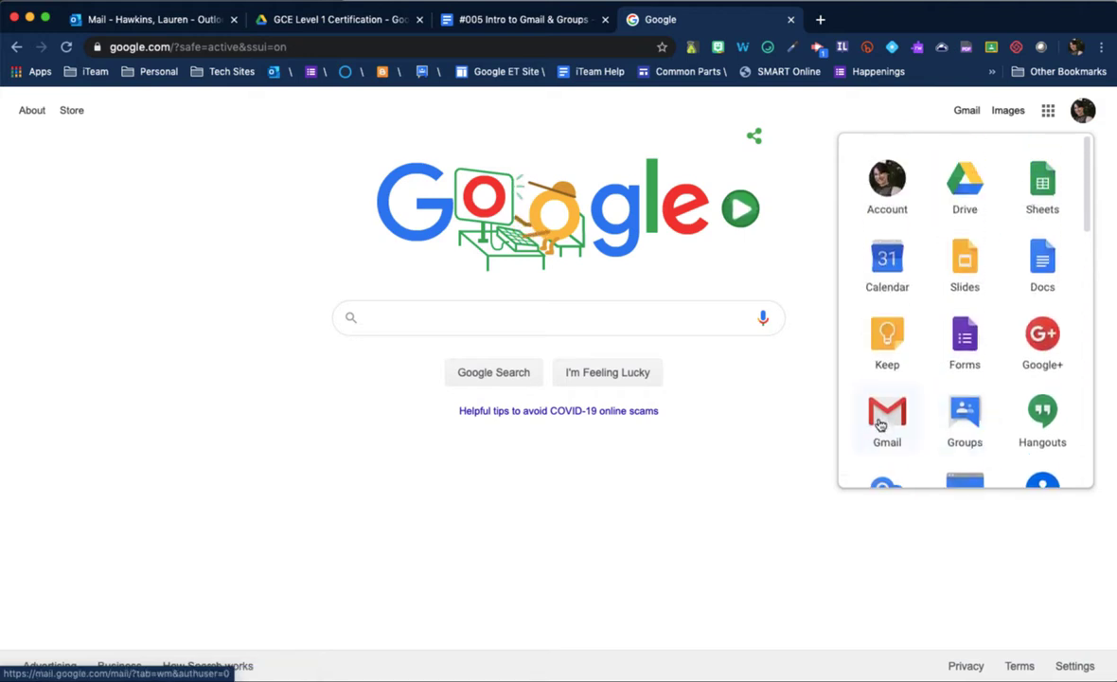
left_click_drag(881, 424, 943, 206)
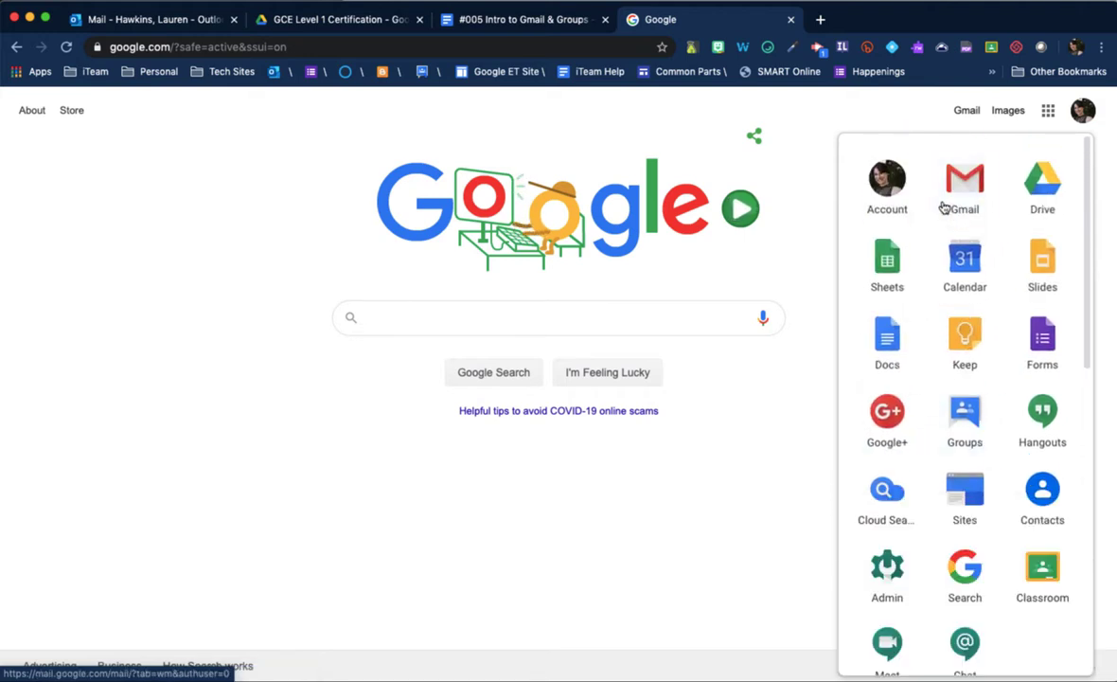
left_click(965, 194)
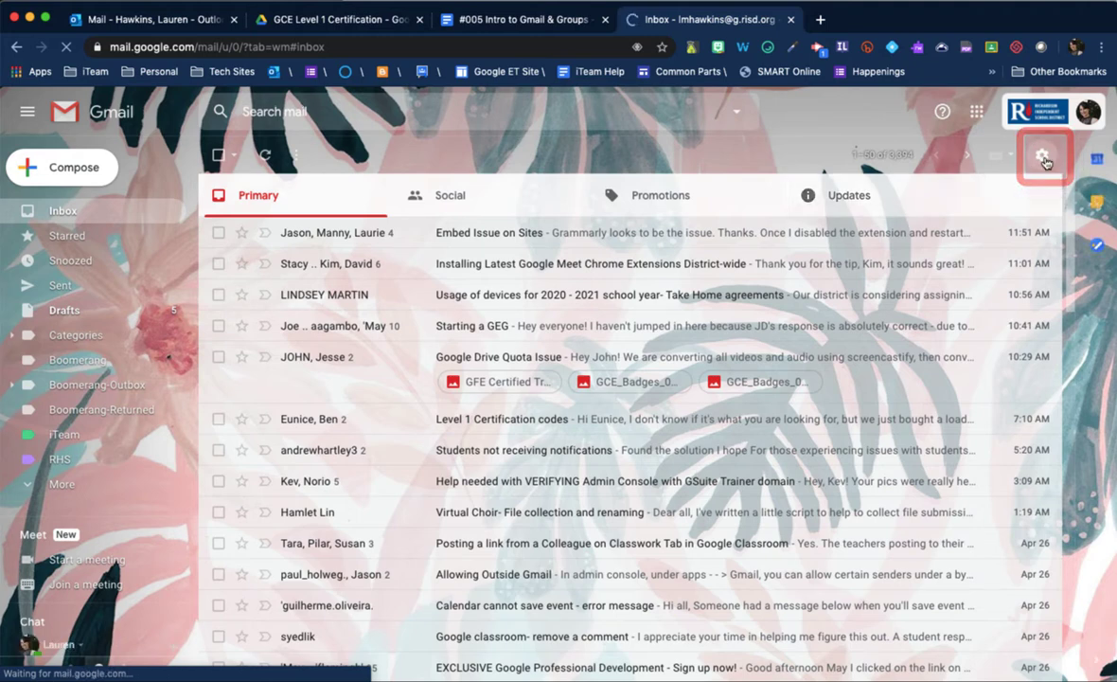
Open the full Gmail Settings page from the quick settings gear menu.
left_click(1045, 160)
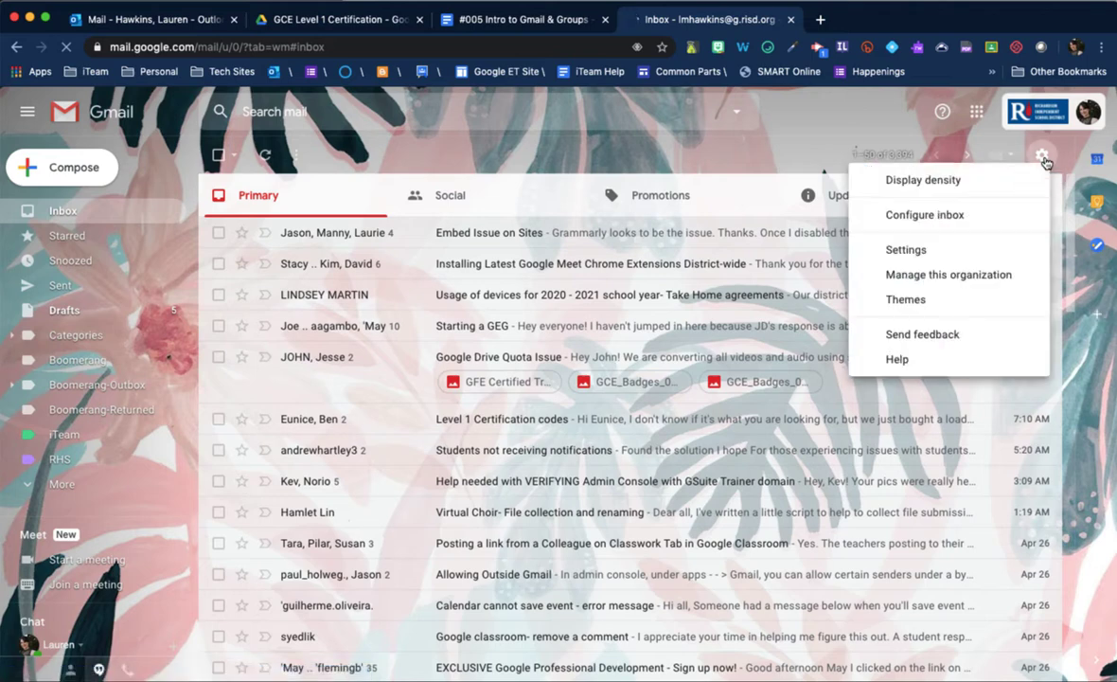
left_click(906, 251)
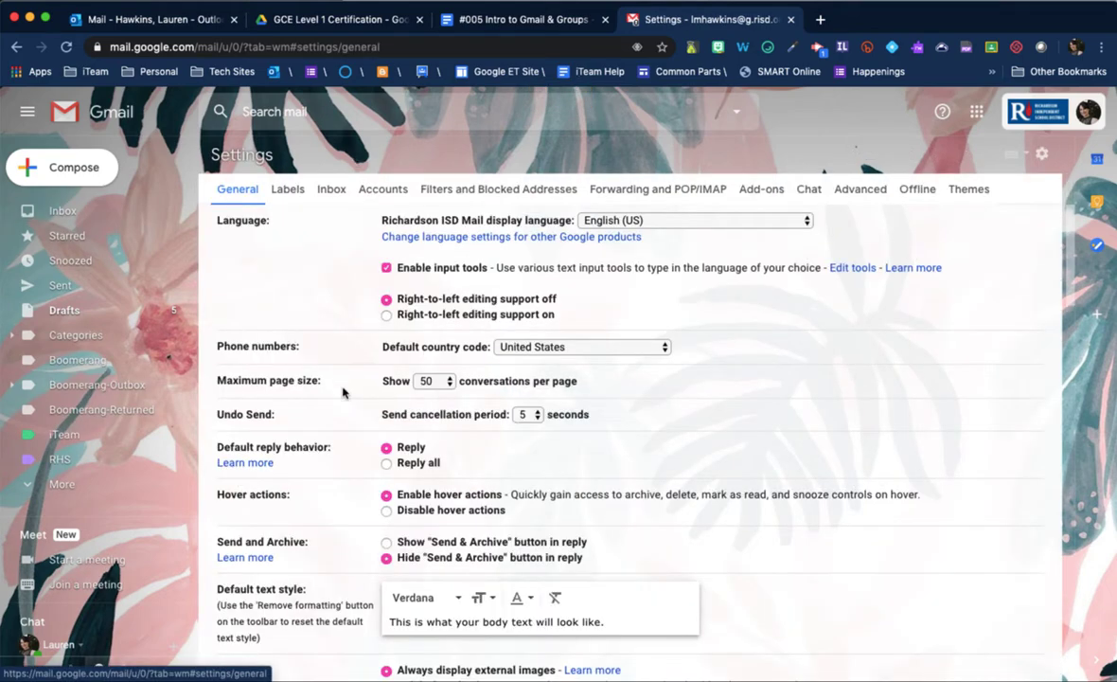
On the Inbox settings tab, switch the inbox type to Priority Inbox and preview a section's options.
left_click(331, 191)
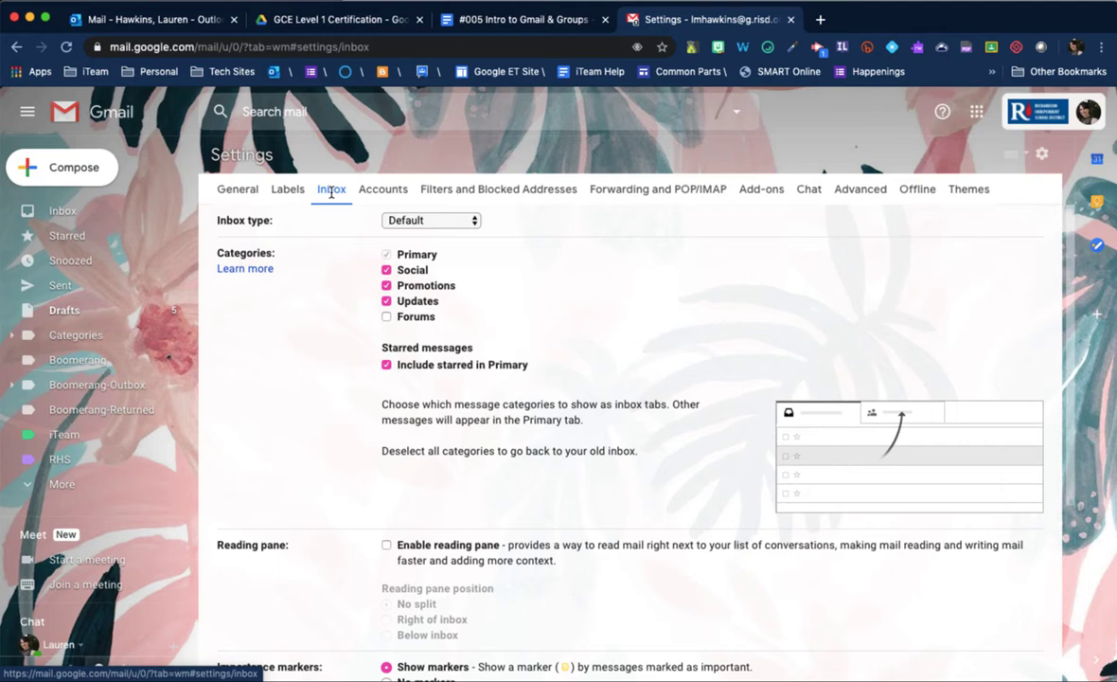
left_click(423, 221)
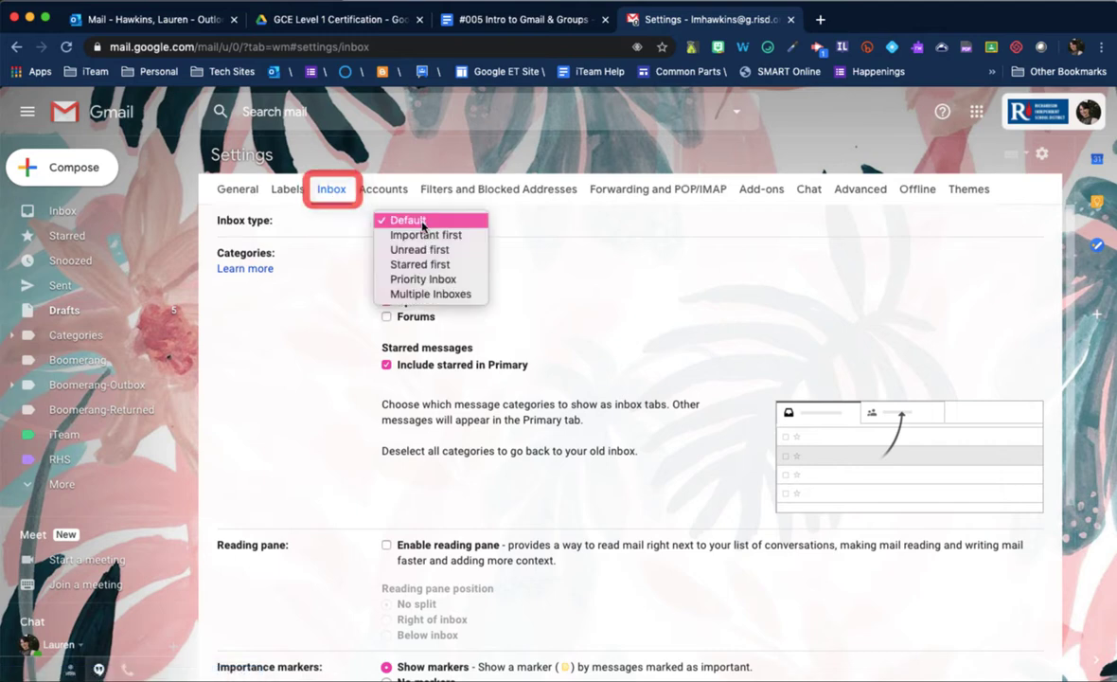
left_click(427, 279)
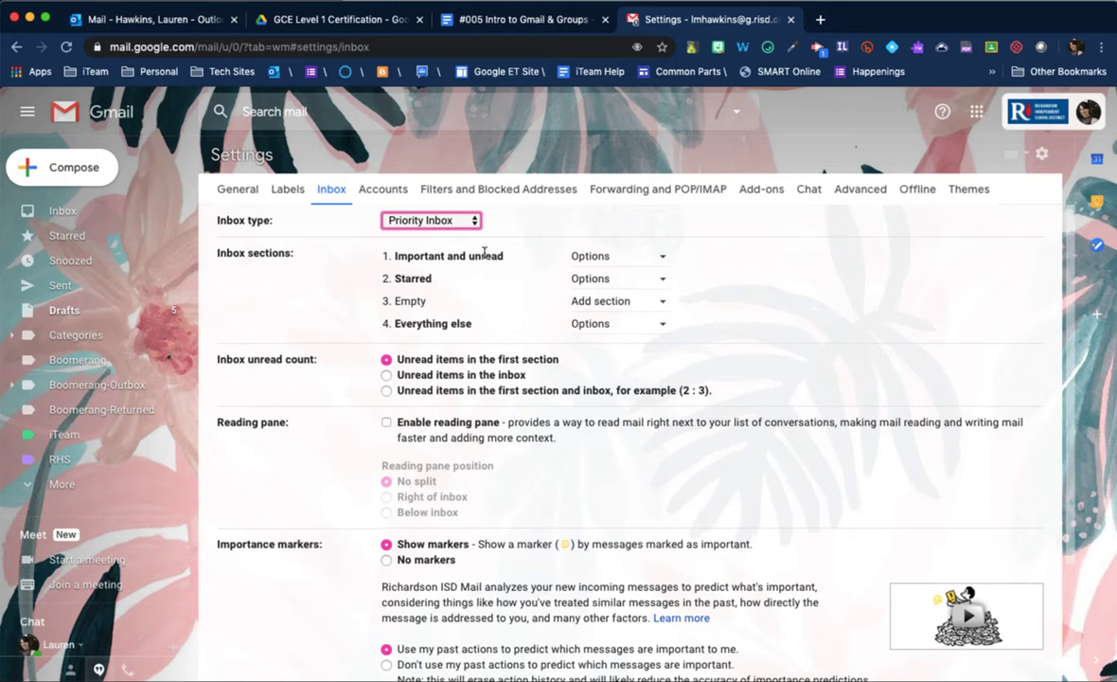
left_click(591, 257)
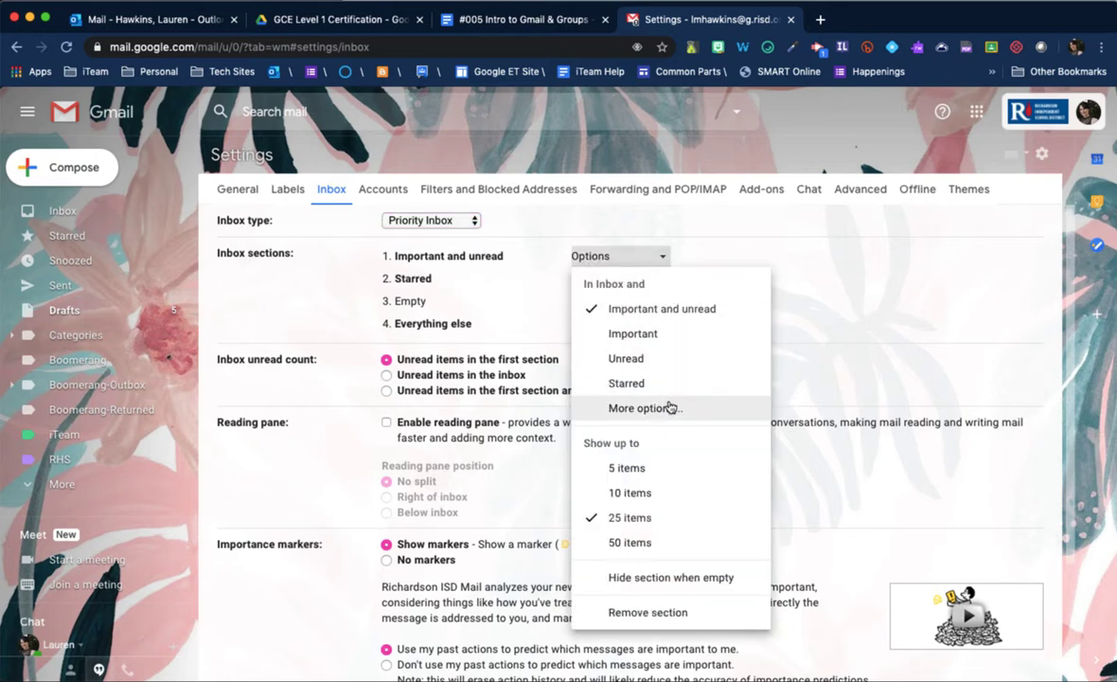
left_click(810, 318)
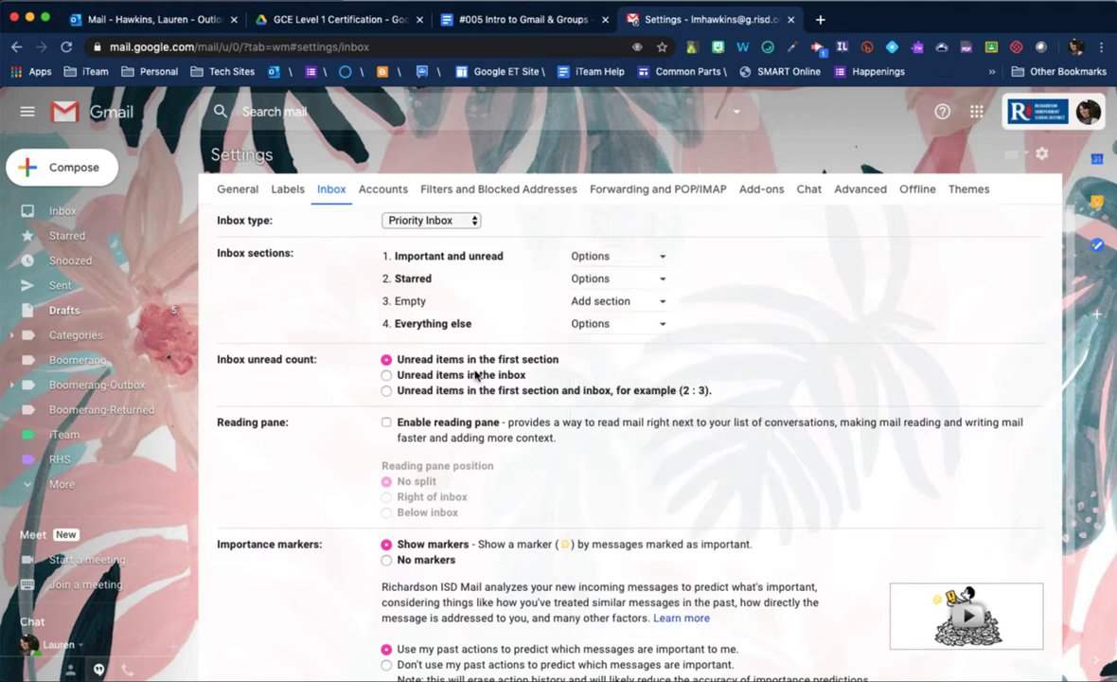
Set the inbox type back to Default and return to the inbox list.
left_click(405, 216)
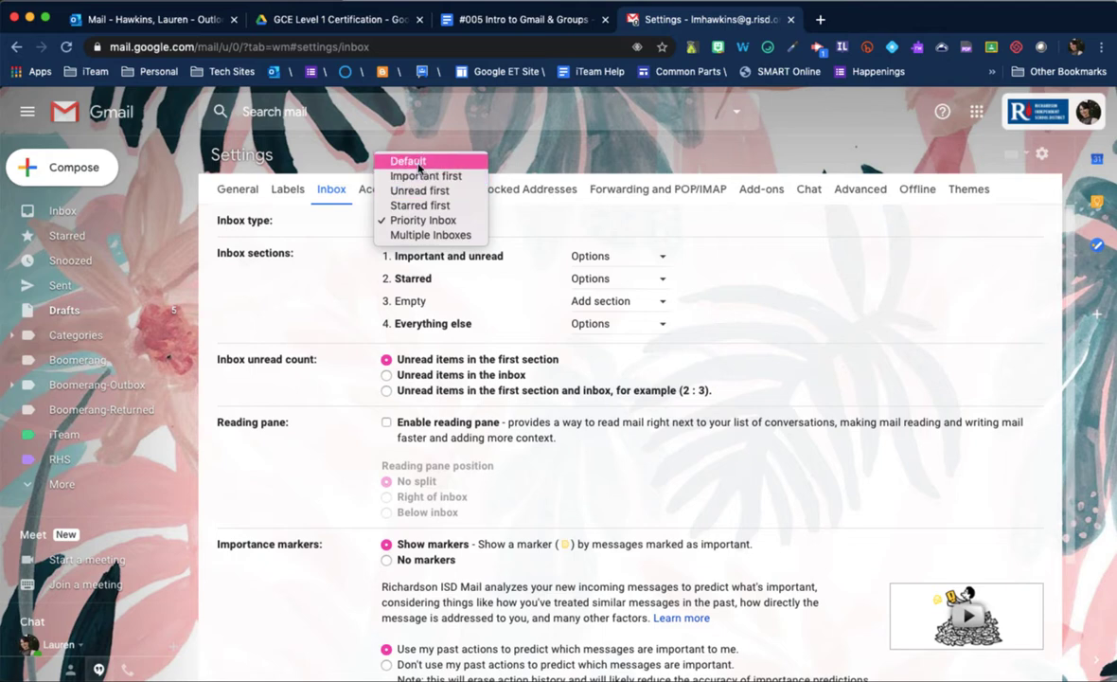
left_click(419, 163)
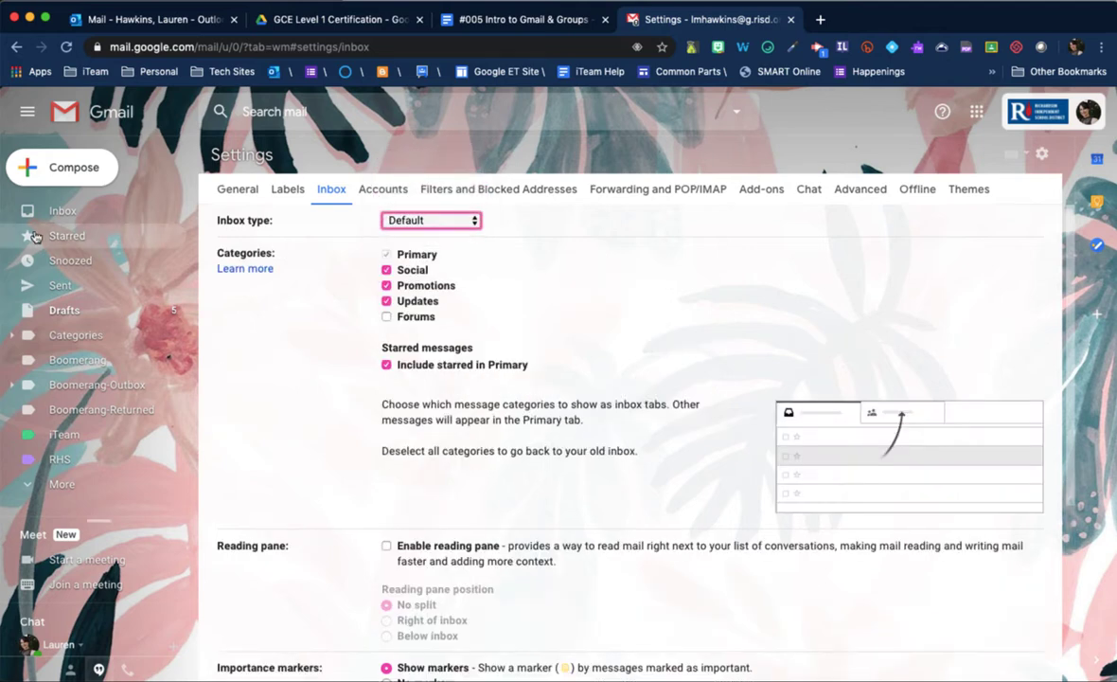
left_click(62, 212)
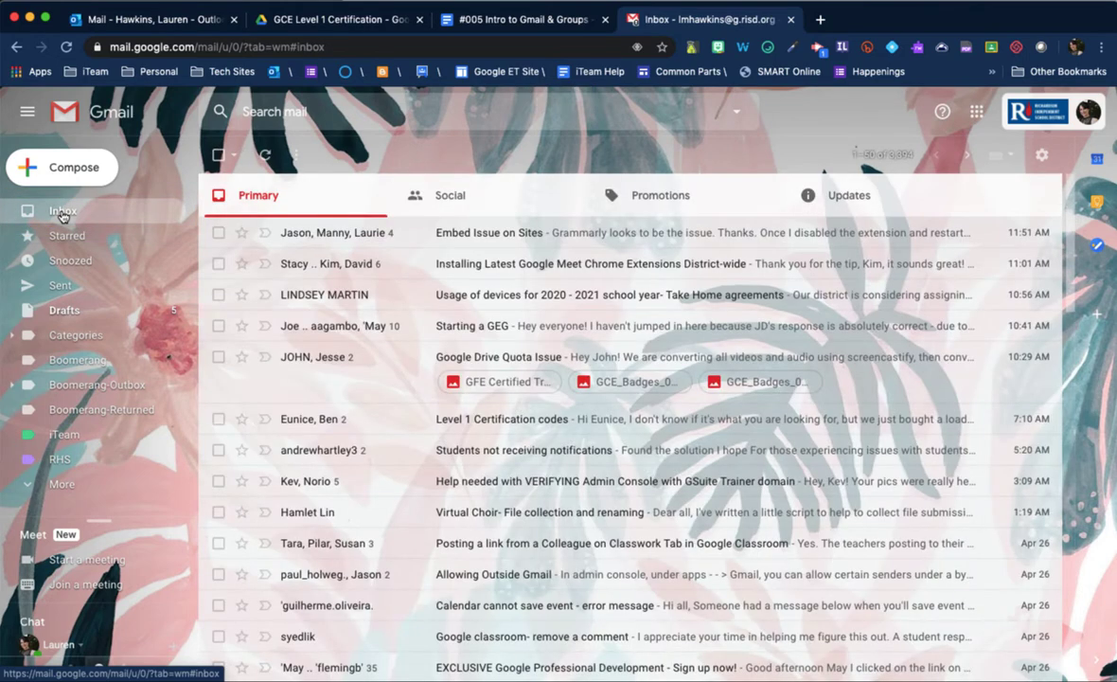
Cycle the first conversation through its star markers, then open and expand the Embed Issue on Sites message.
left_click(241, 233)
left_click(241, 235)
left_click(240, 235)
left_click(240, 235)
left_click(241, 235)
left_click(240, 235)
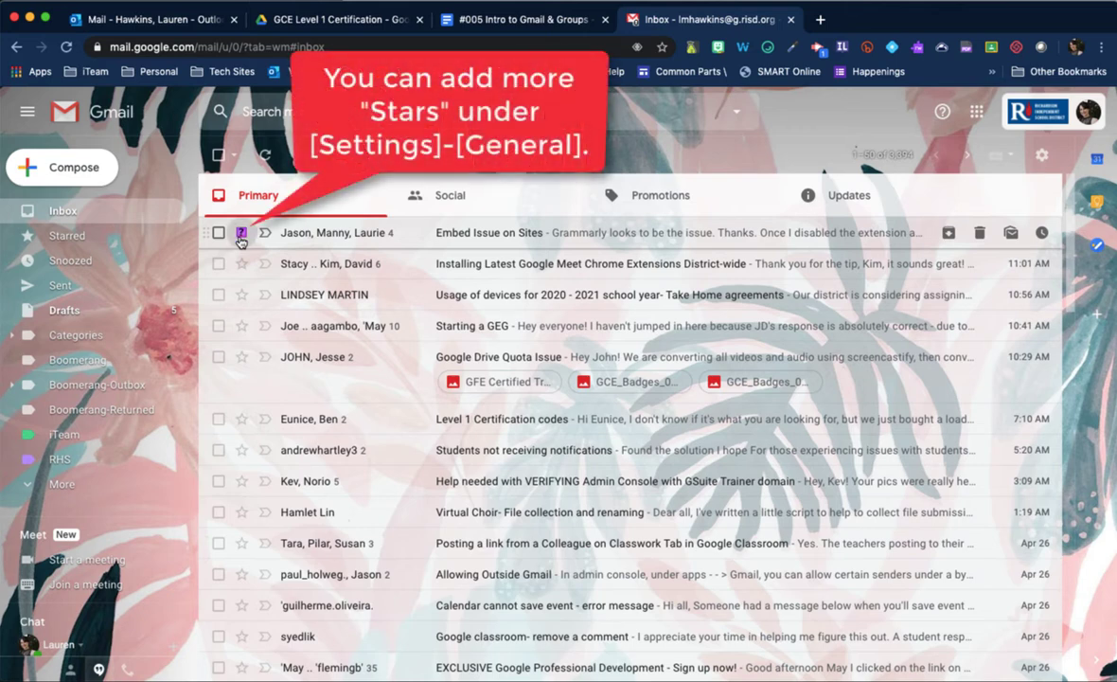
left_click(241, 235)
left_click(352, 242)
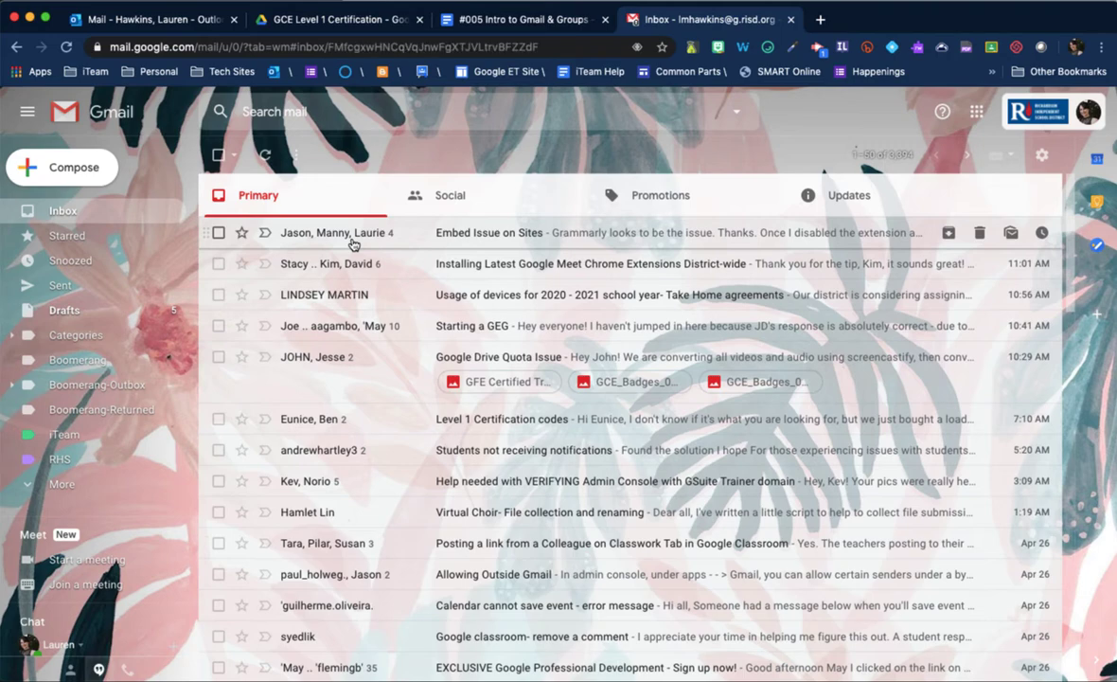
left_click(566, 254)
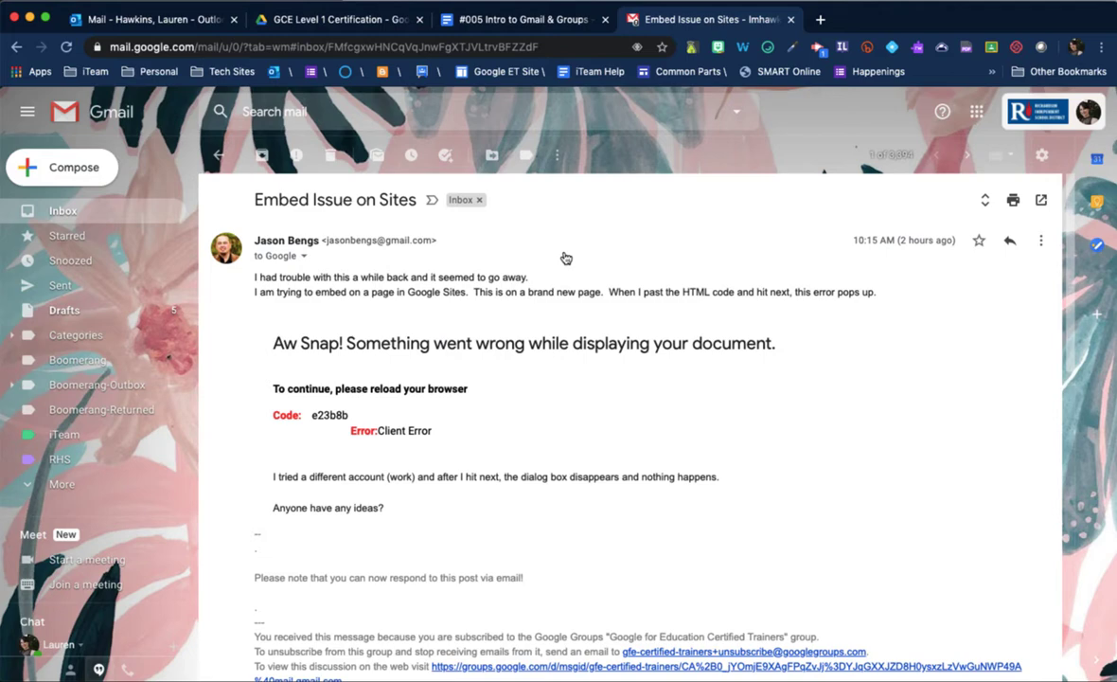
Turn the Embed Issue on Sites email into a task due Wed, Apr 29.
left_click(447, 157)
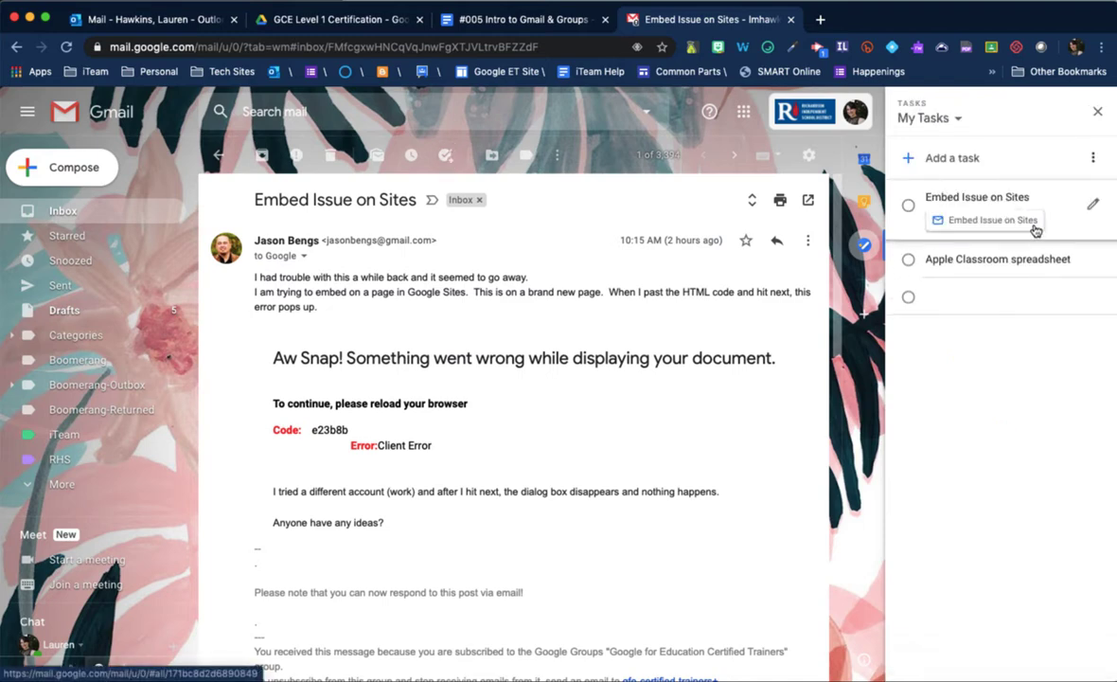
left_click(1093, 204)
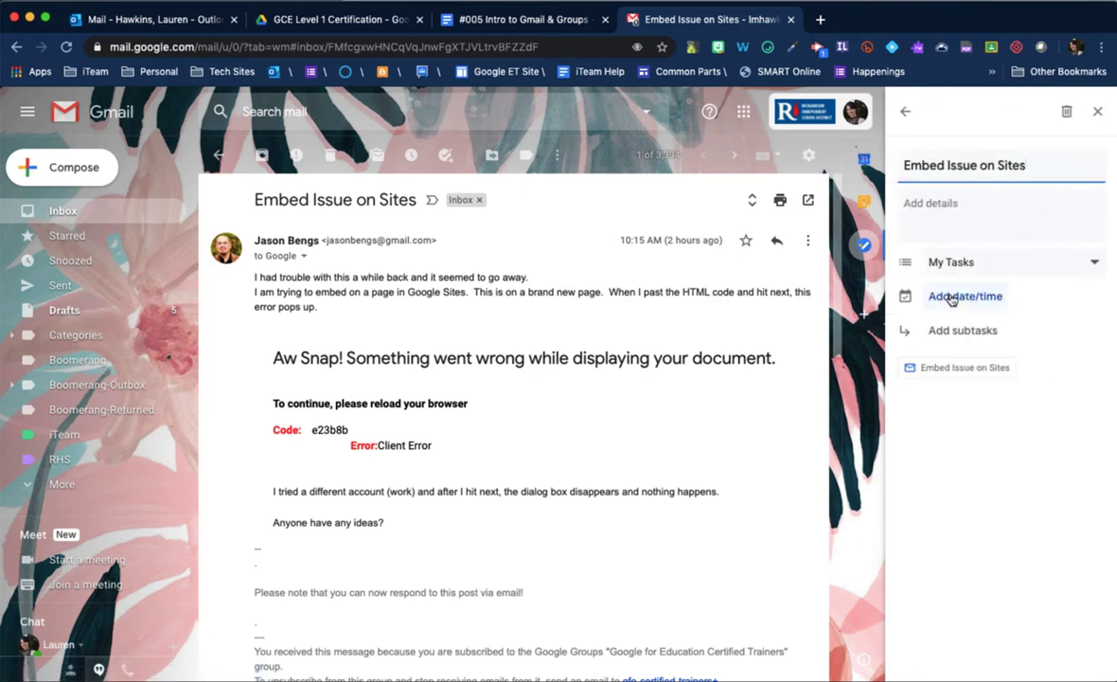
left_click(951, 297)
left_click(1002, 322)
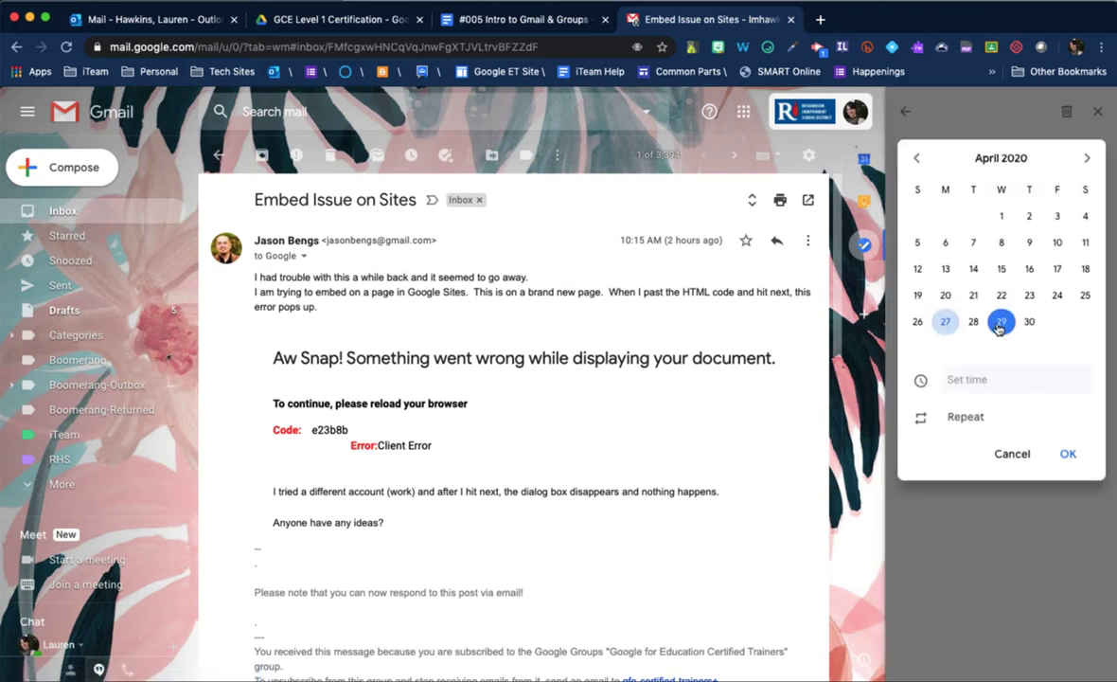
left_click(1068, 454)
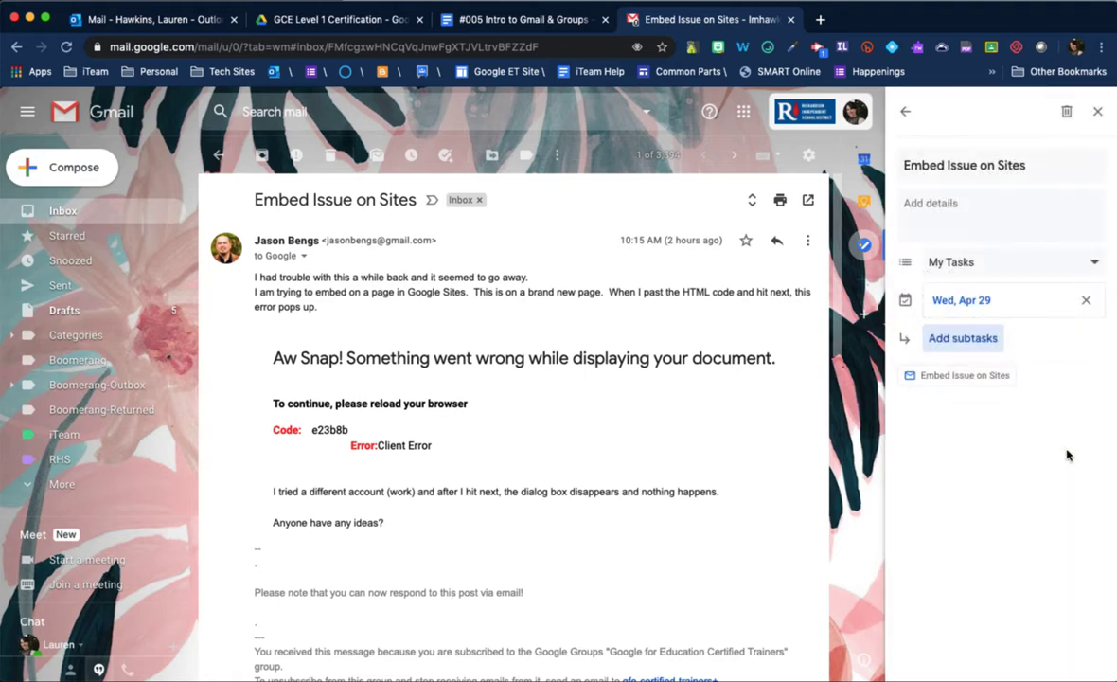
left_click(1037, 266)
Add the details 'Details about it here' to the task, mark it complete, and close the Tasks panel.
left_click(972, 206)
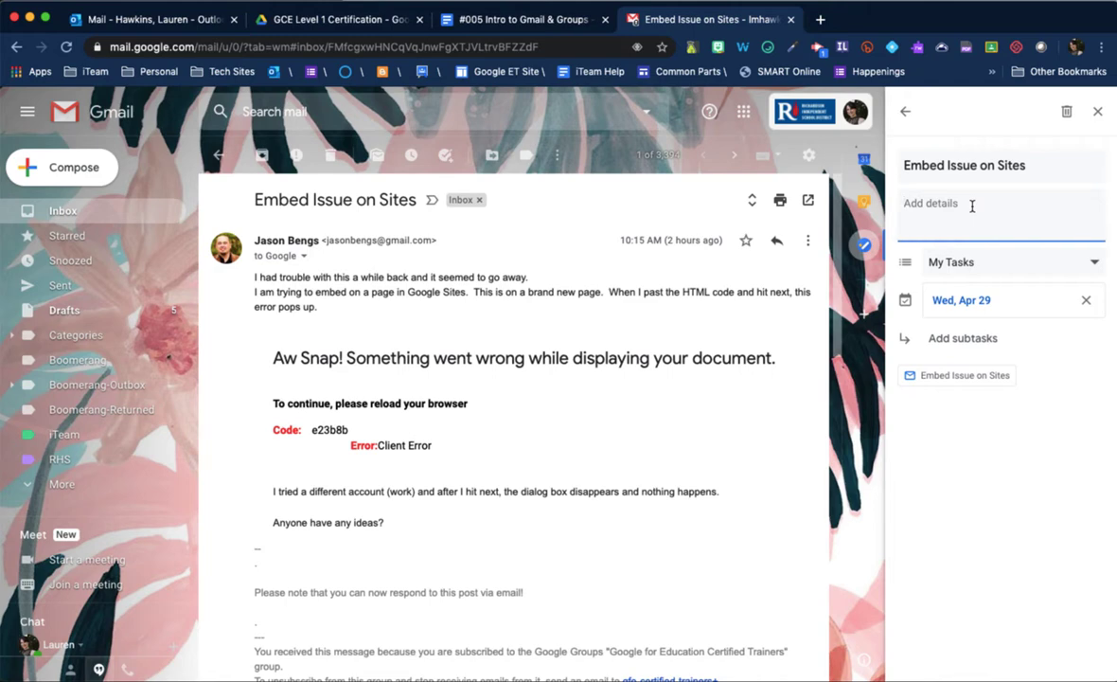
type("Details about it here")
left_click(906, 111)
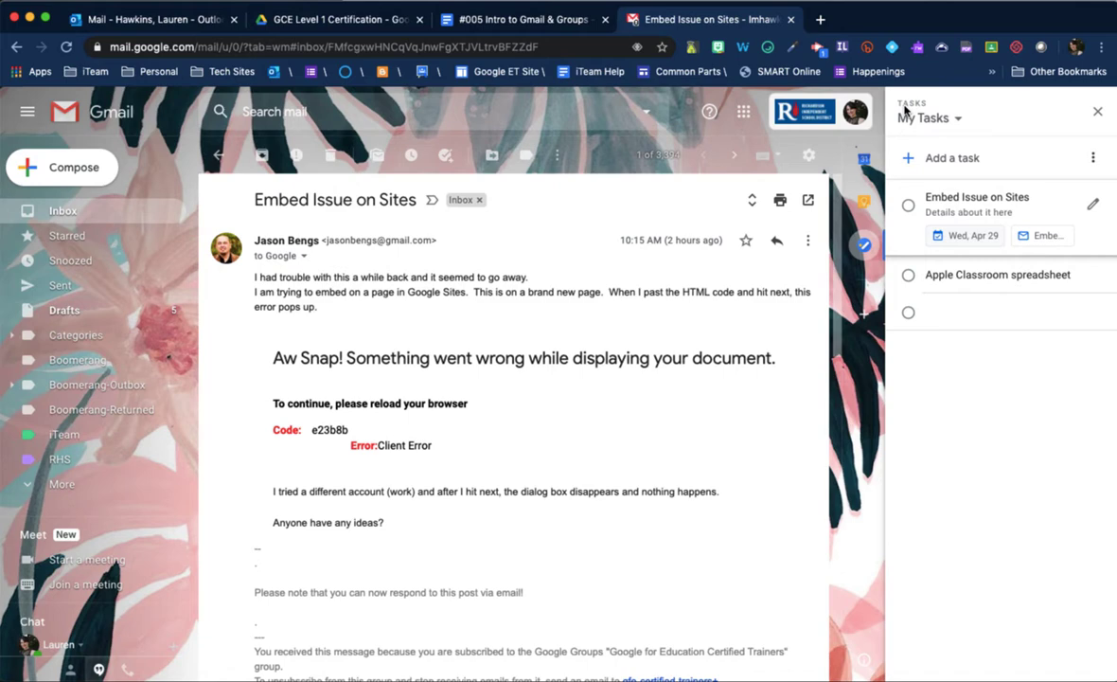
left_click(908, 206)
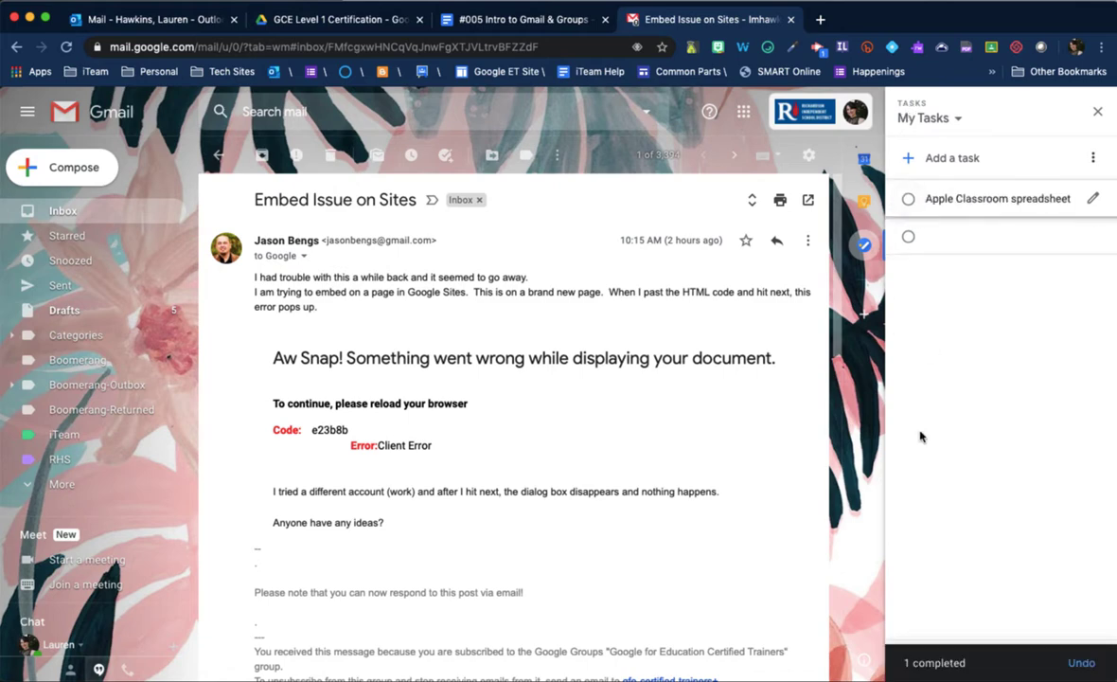
left_click(1098, 111)
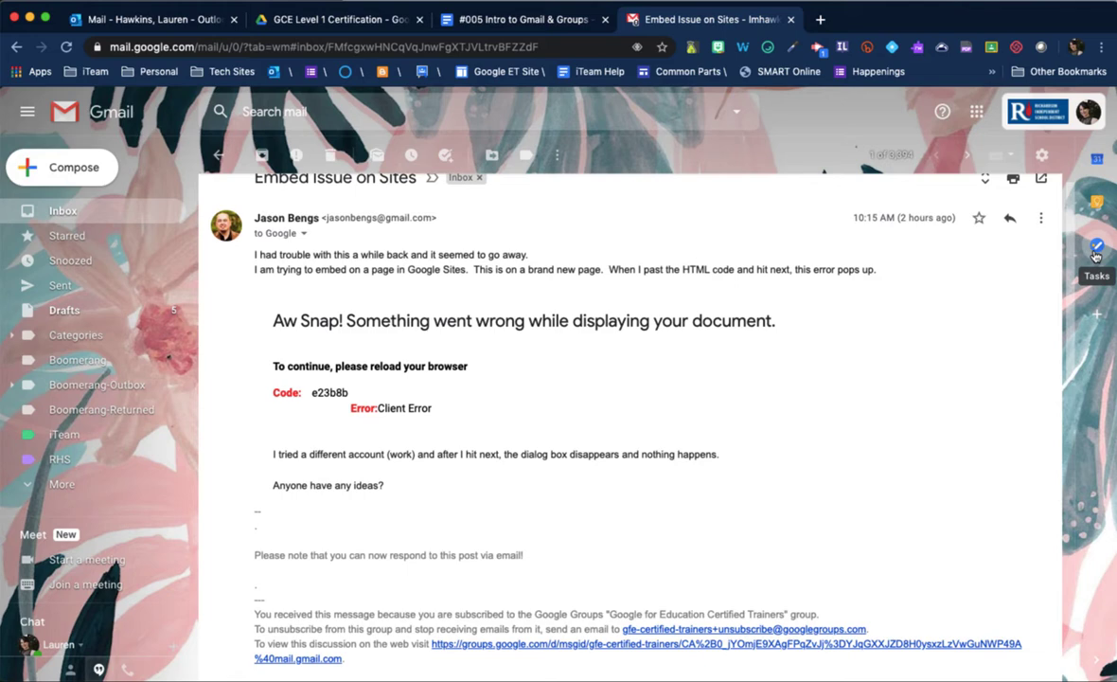
Mark the Embed Issue on Sites conversation important and label it iTeam.
left_click(60, 210)
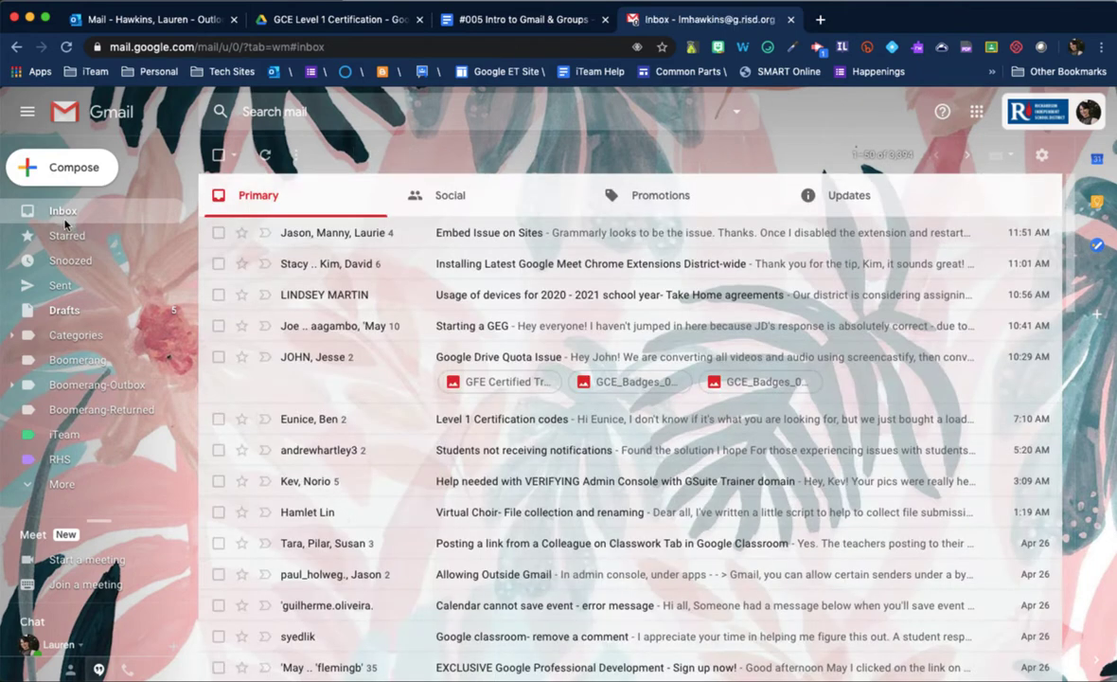
left_click(268, 233)
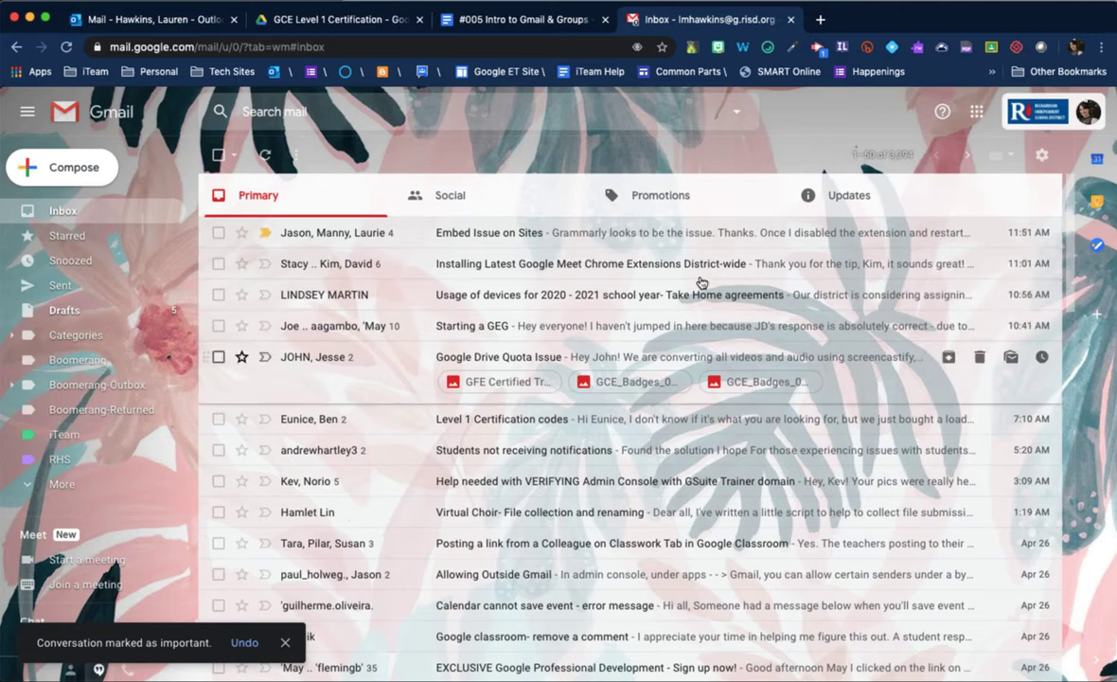
left_click_drag(445, 229, 444, 225)
right_click(443, 228)
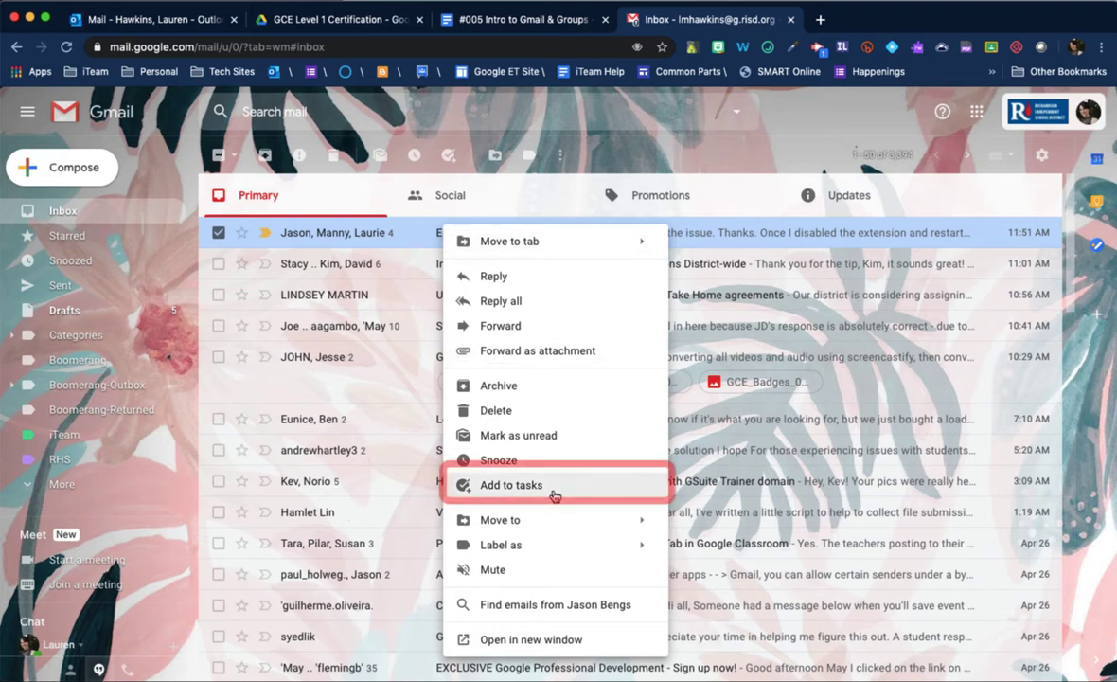
mouse_move(560, 549)
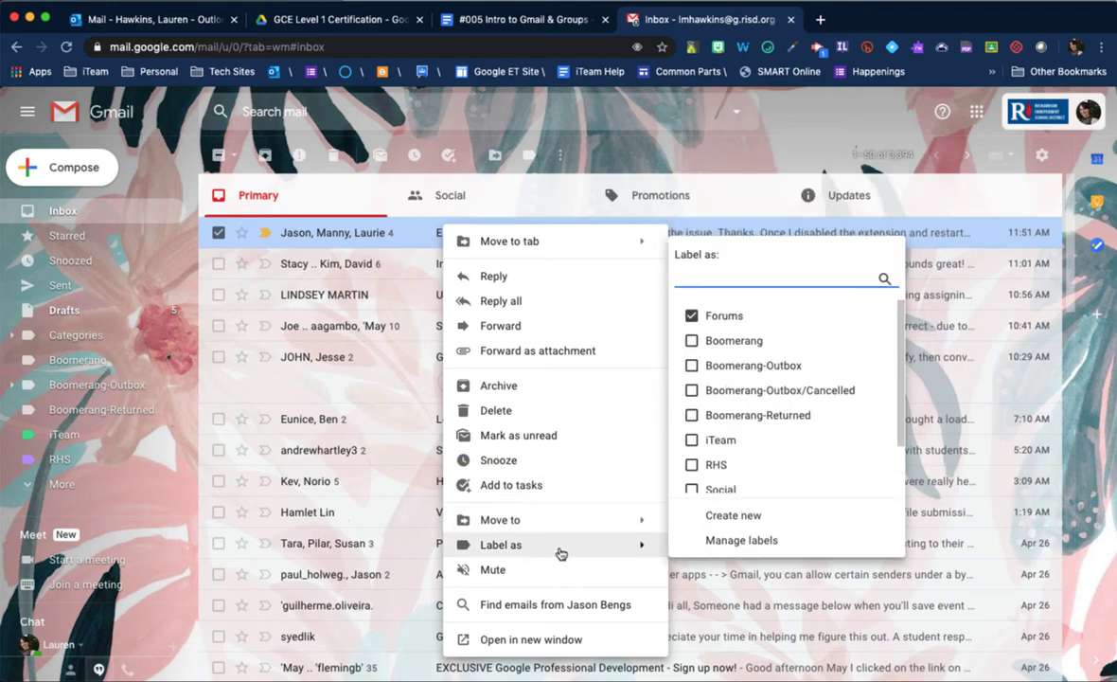
left_click(704, 441)
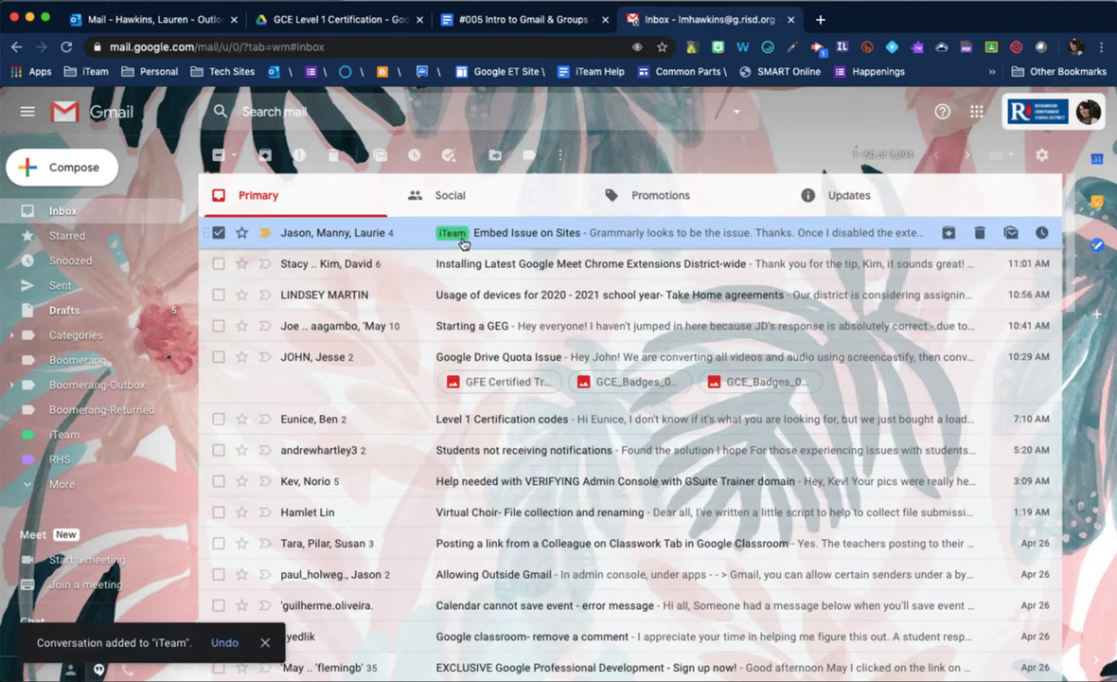
Add the RHS and iTeam labels to the Installing Latest Google Meet Chrome Extensions thread.
left_click(371, 267)
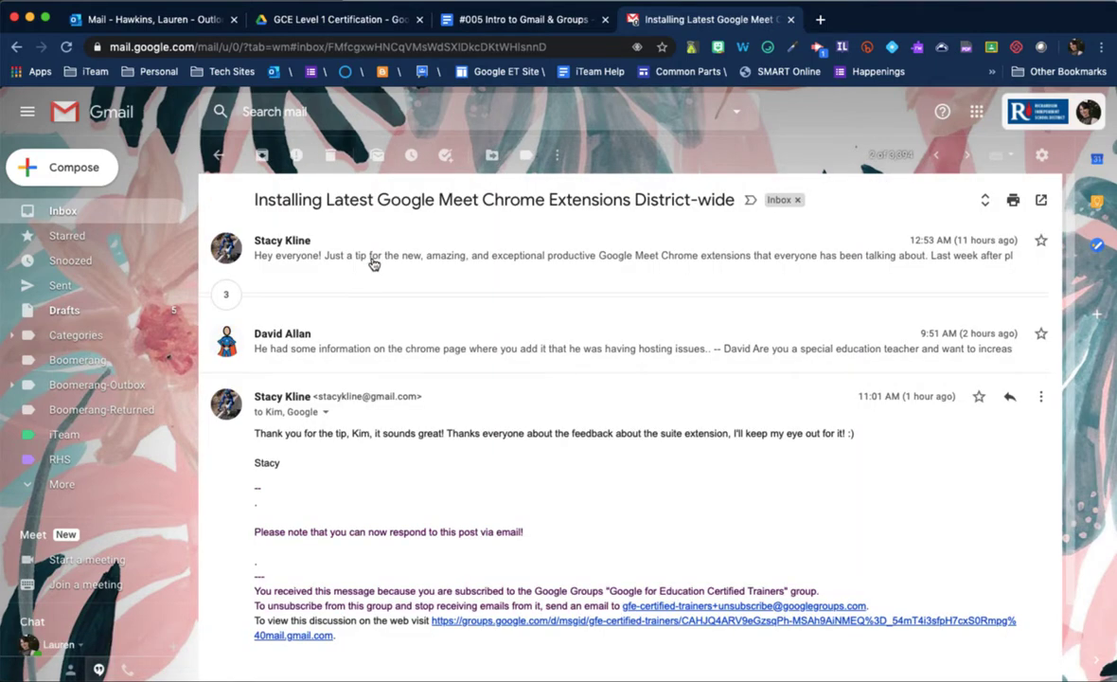
left_click(526, 156)
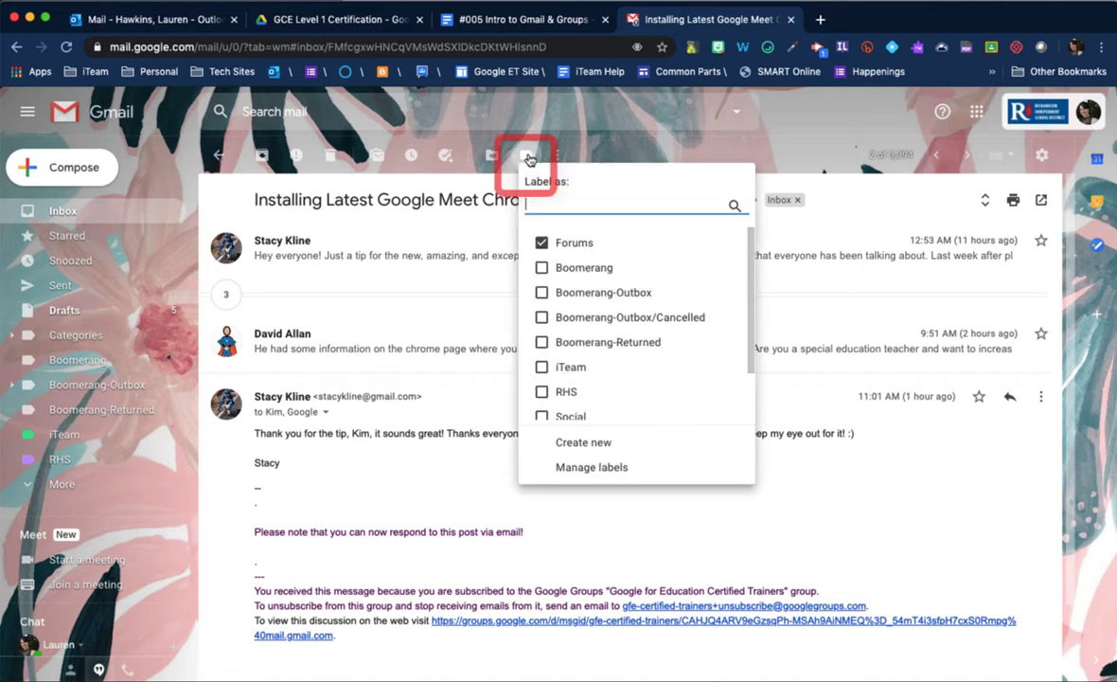
left_click(545, 368)
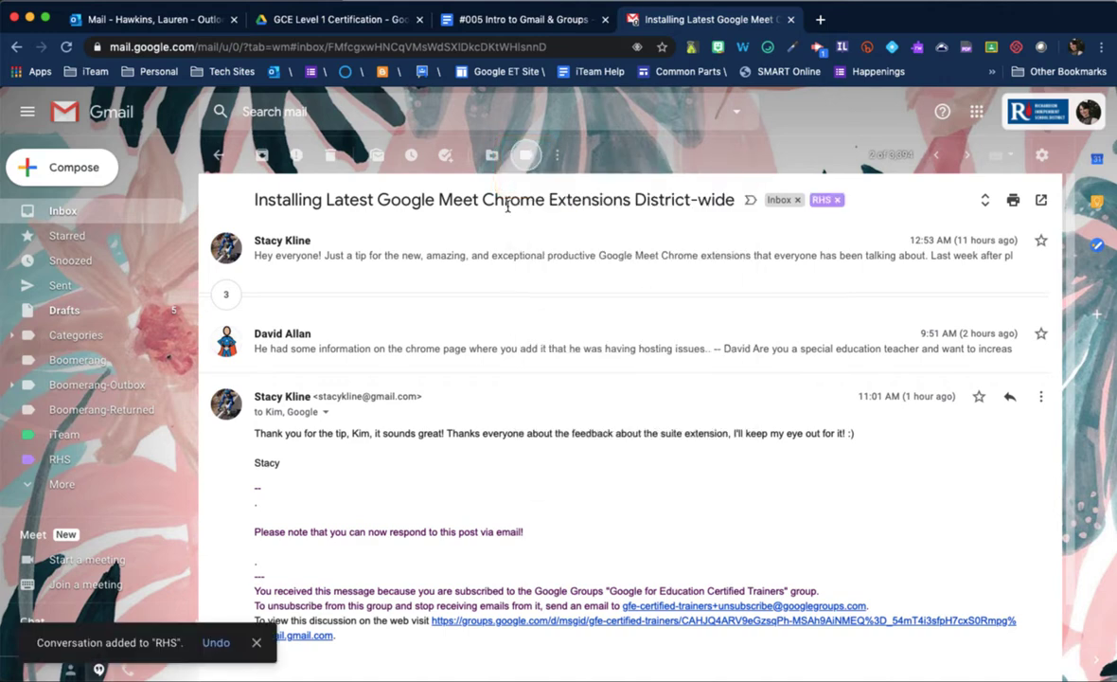
left_click(527, 157)
left_click(549, 390)
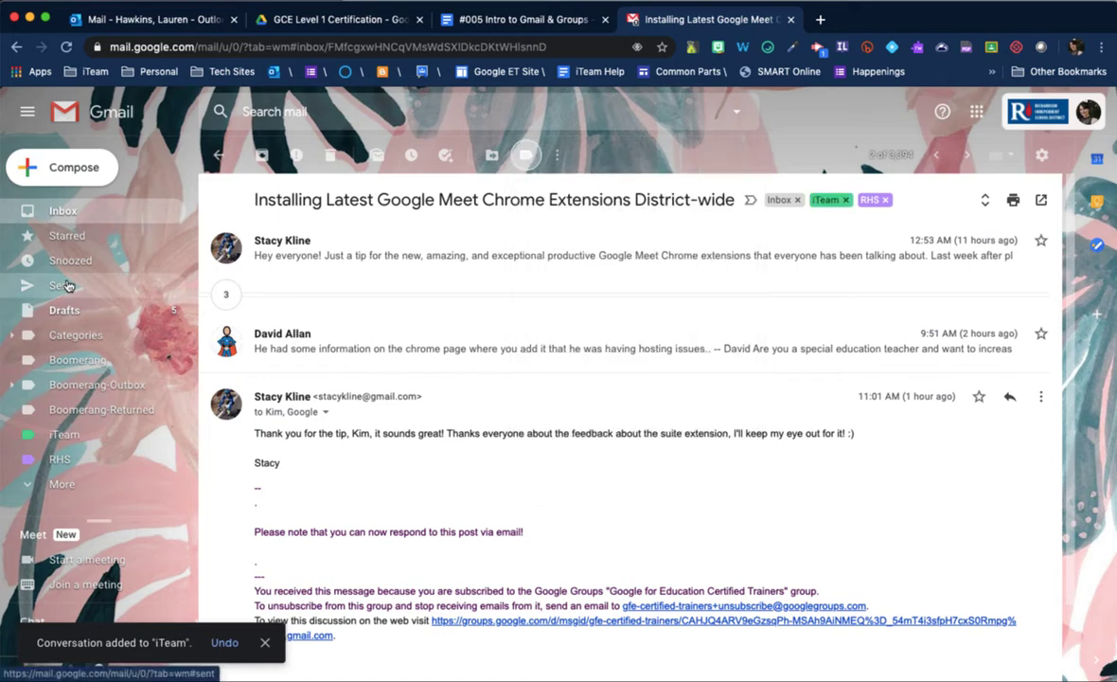
left_click(63, 214)
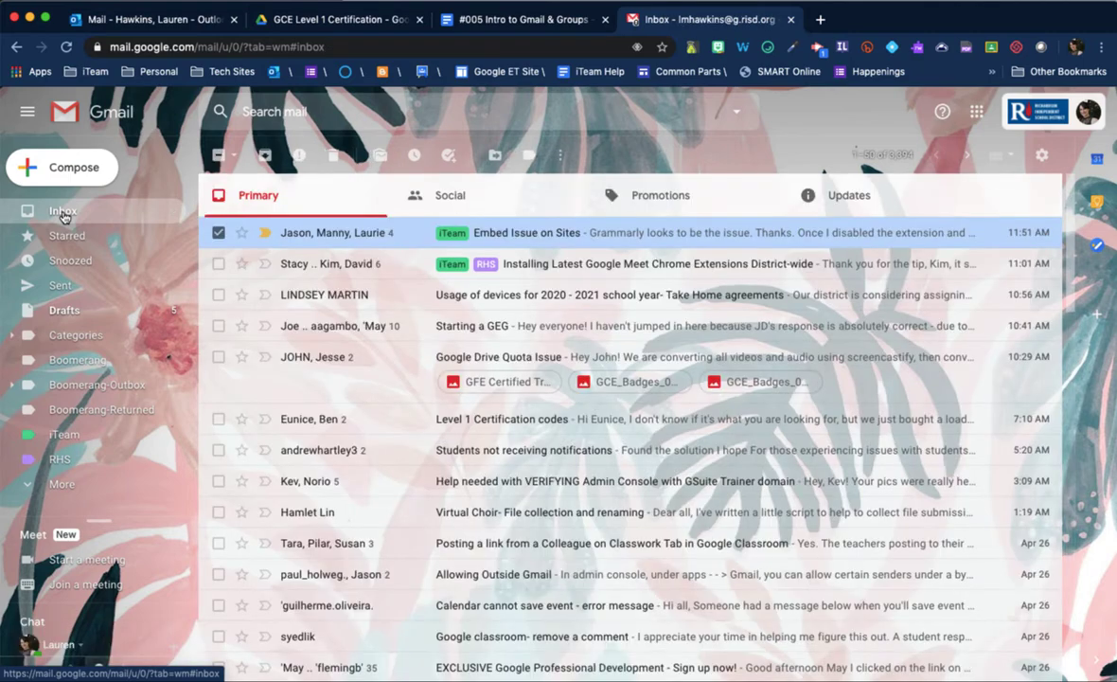
Show the iTeam-labelled conversations, then create a new label named Students.
left_click(68, 435)
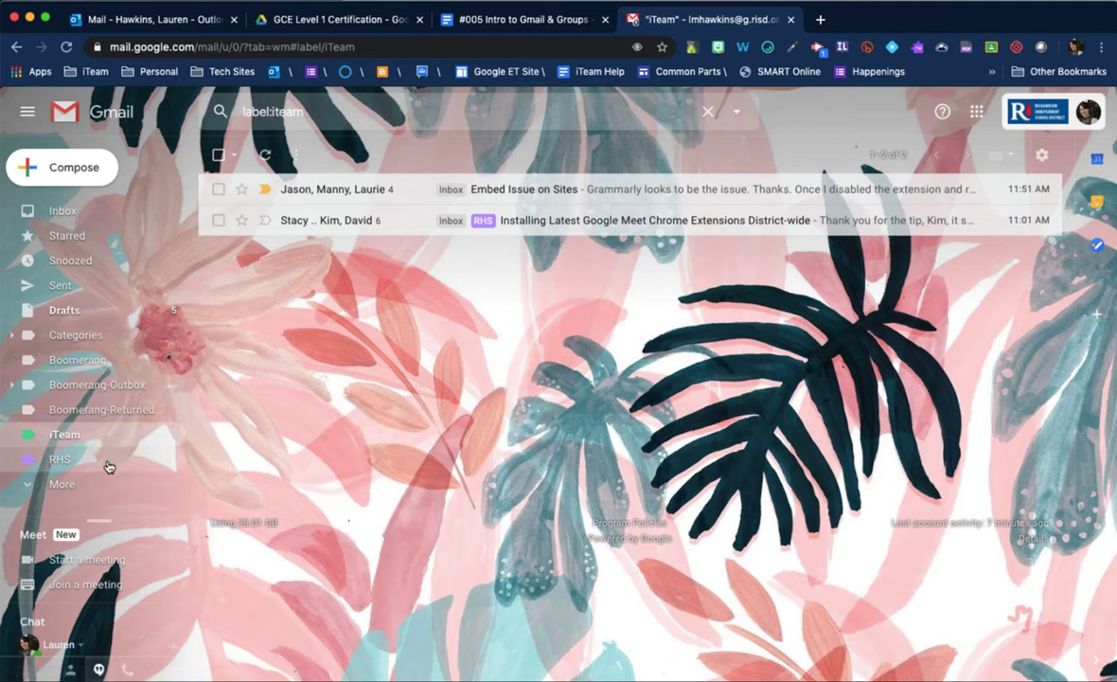
left_click(28, 488)
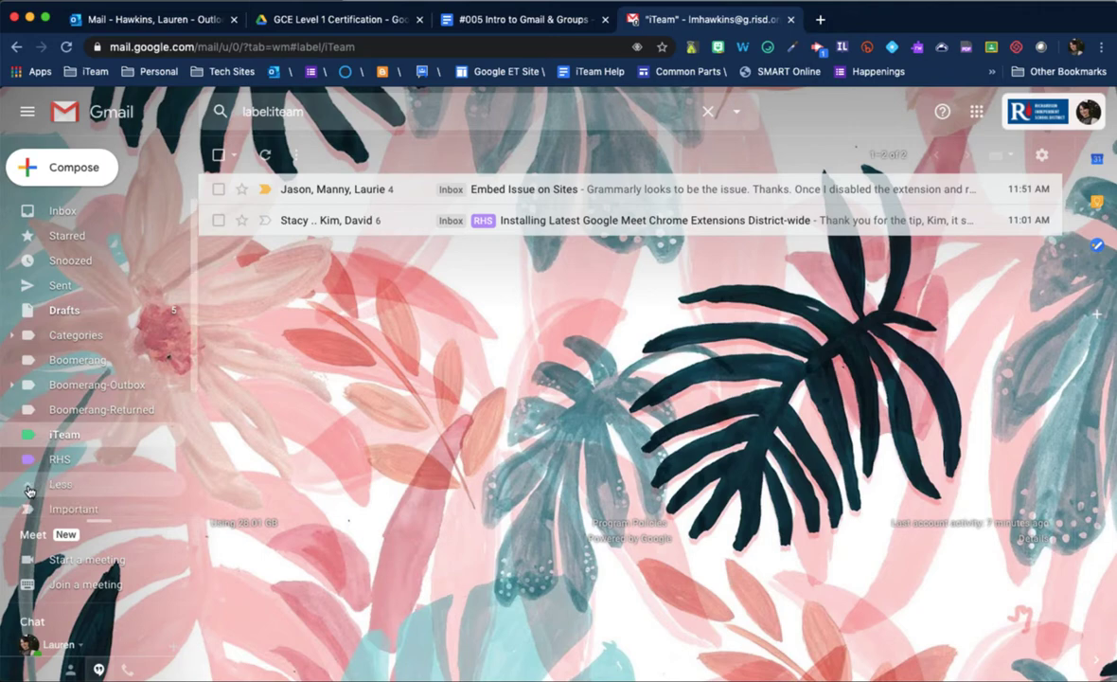
scroll(29, 489, "down", 5)
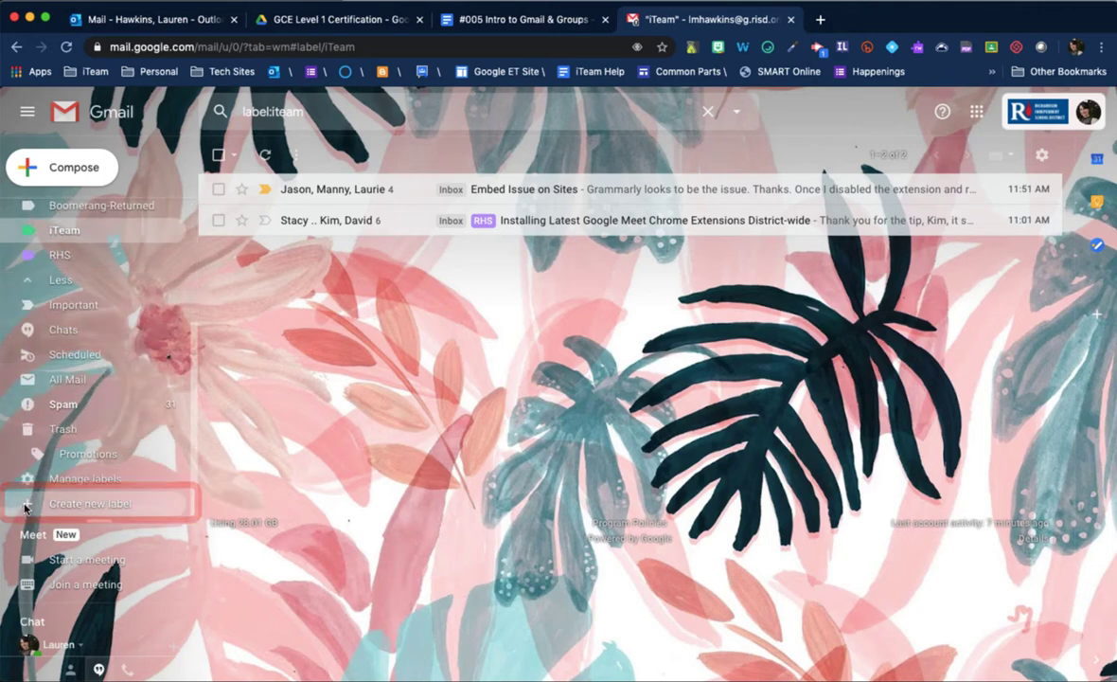
left_click(57, 504)
type("S")
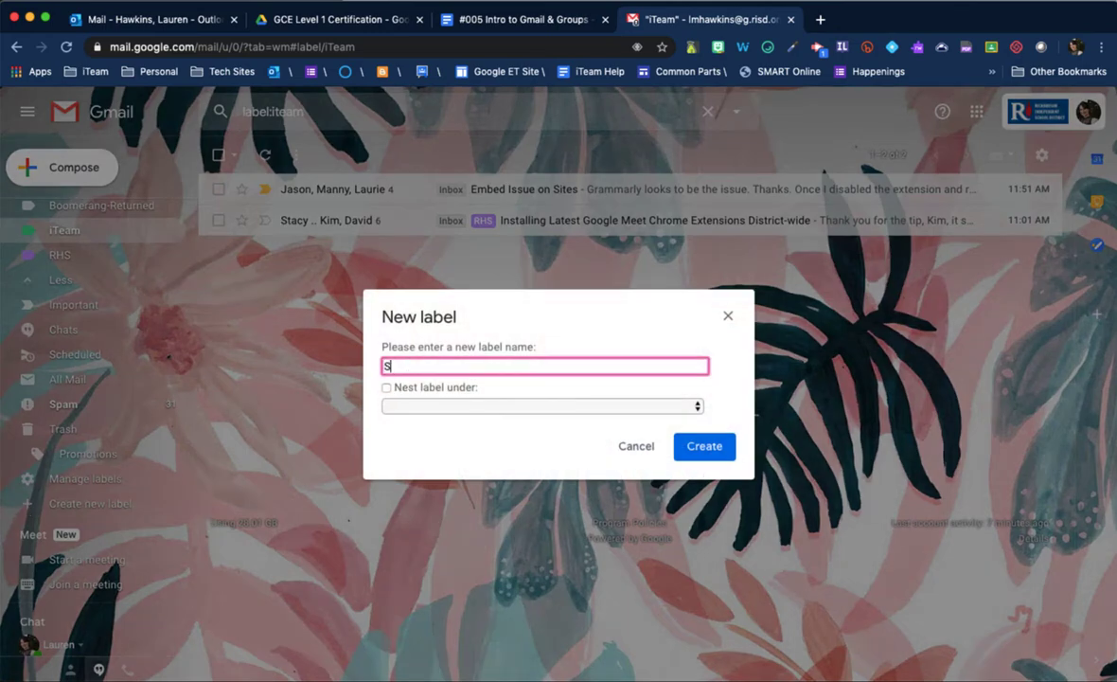
type("tudents")
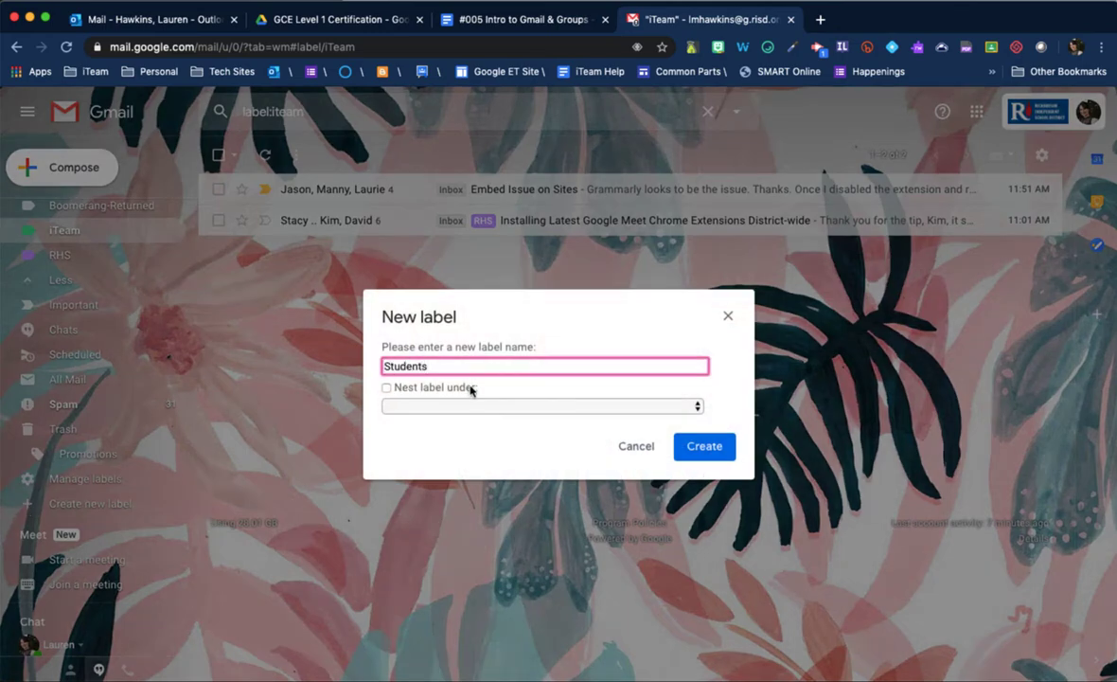
left_click(702, 449)
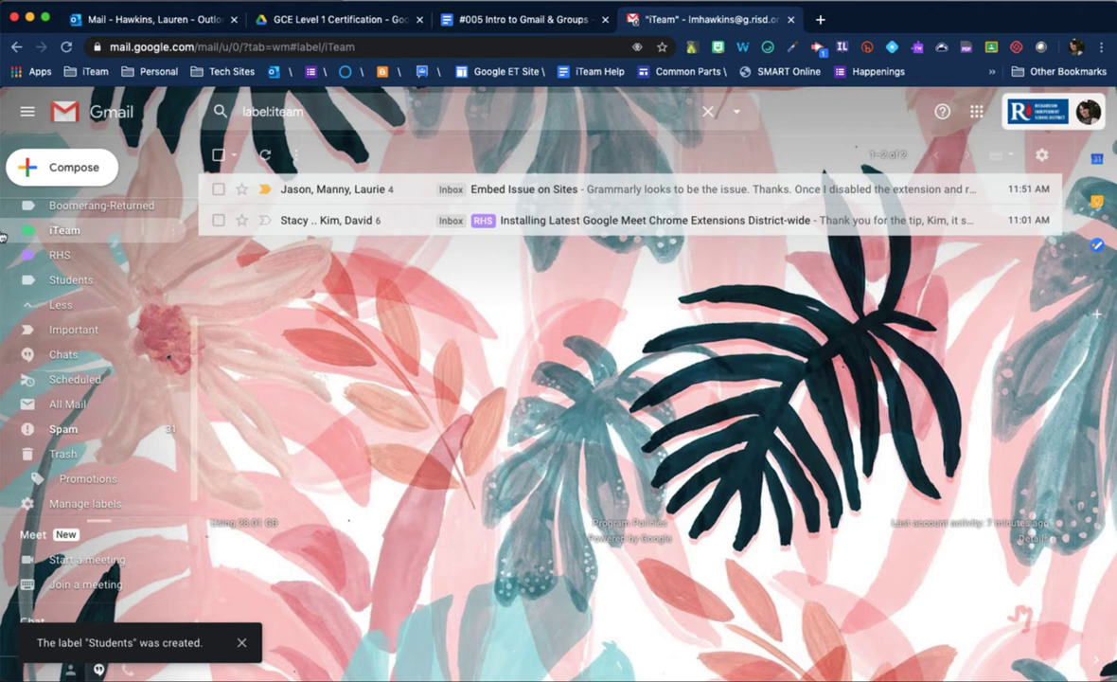
left_click(174, 283)
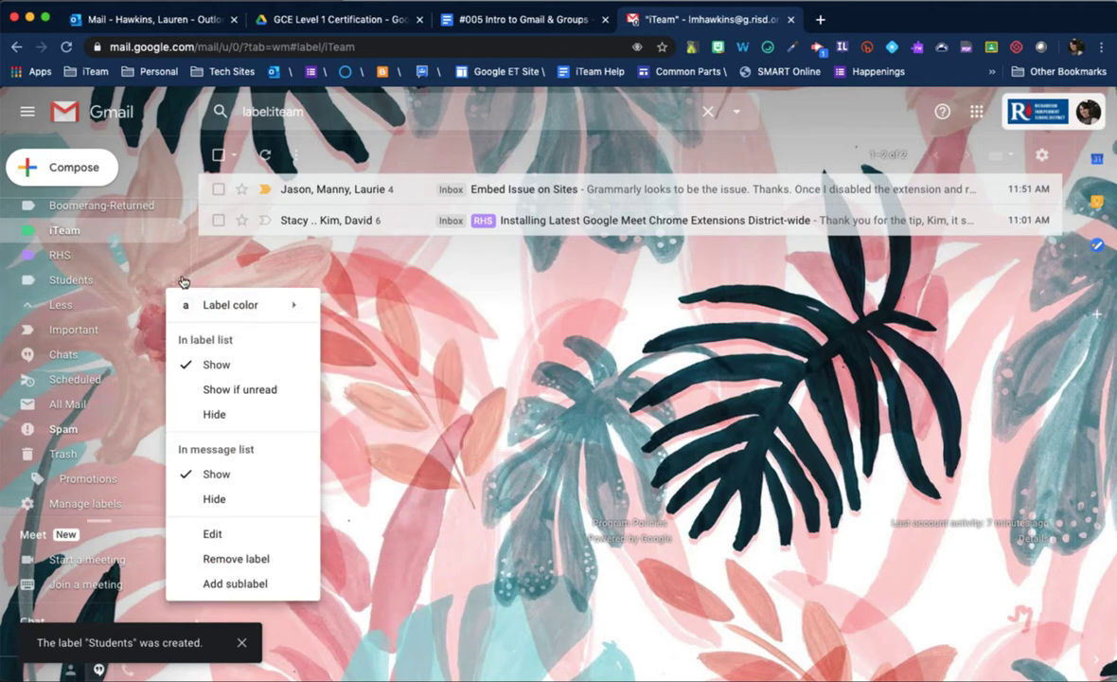
Give the Students label a pink colour.
mouse_move(221, 306)
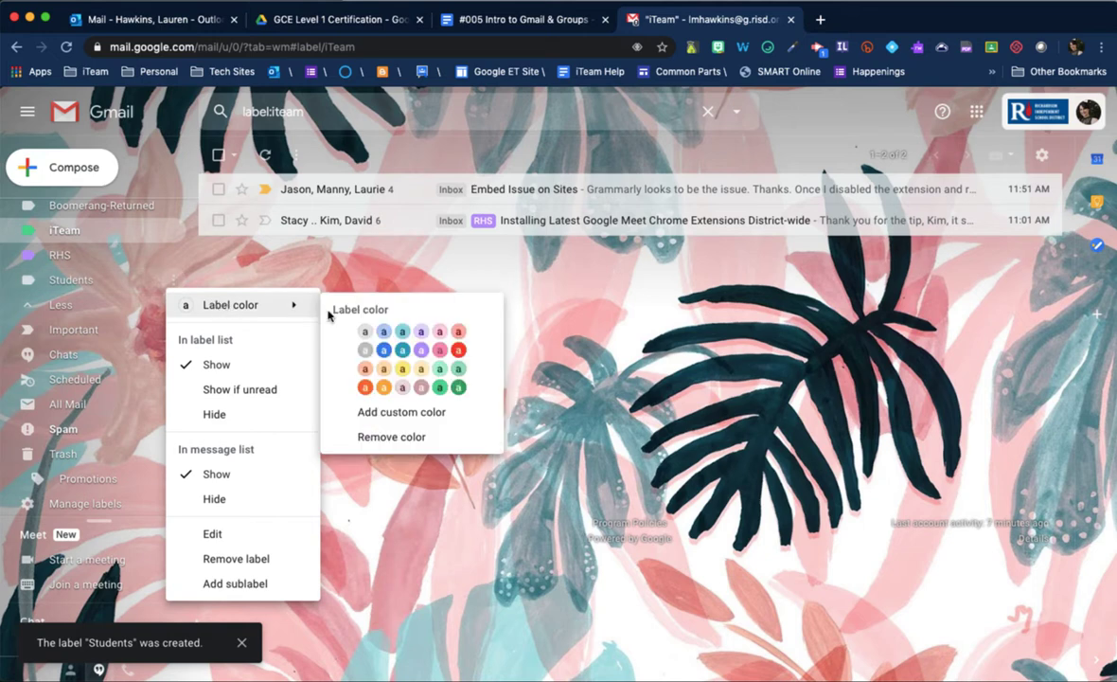
left_click(442, 355)
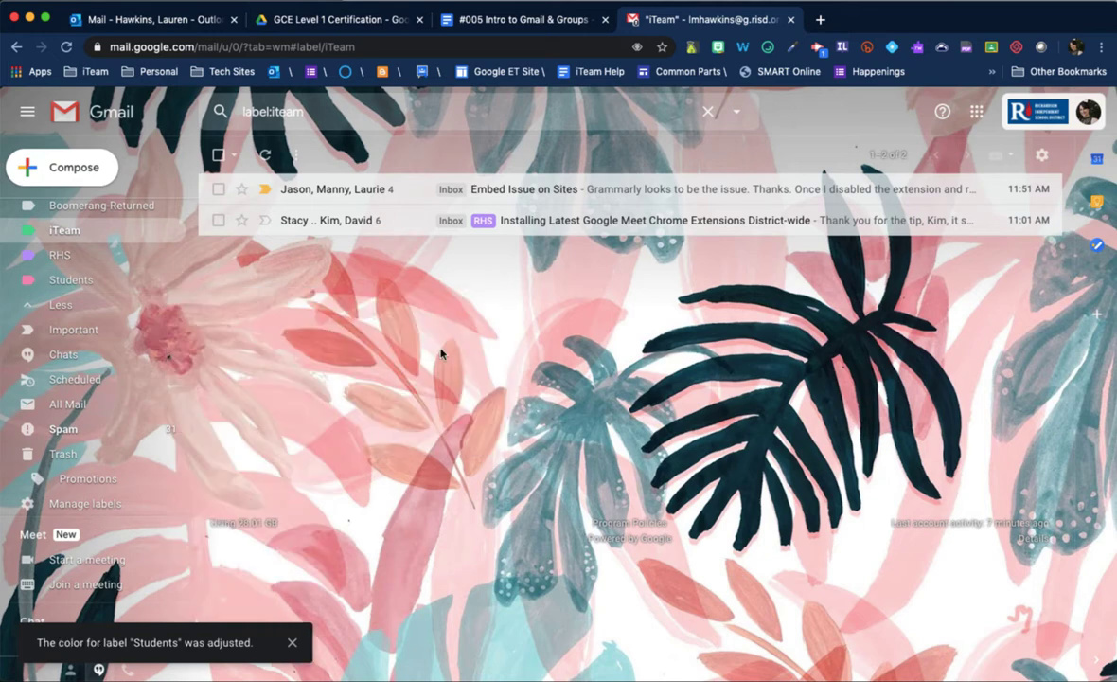
scroll(94, 275, "up", 3)
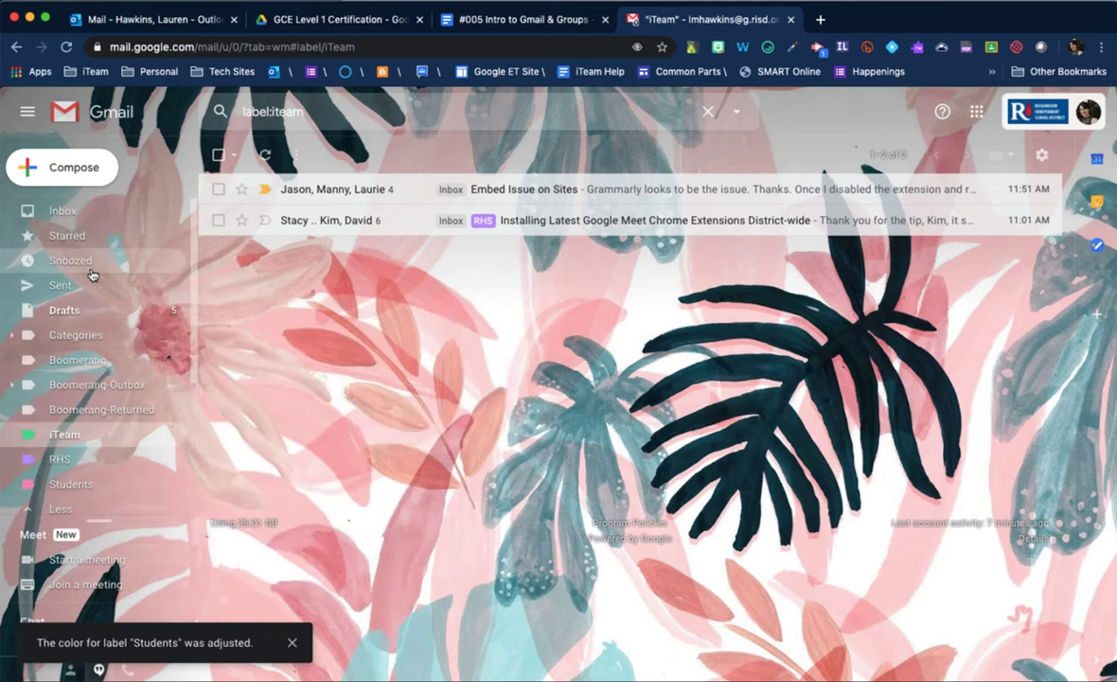
Apply the Students label to the Google Meet extensions conversation, then show Starred messages.
right_click(410, 227)
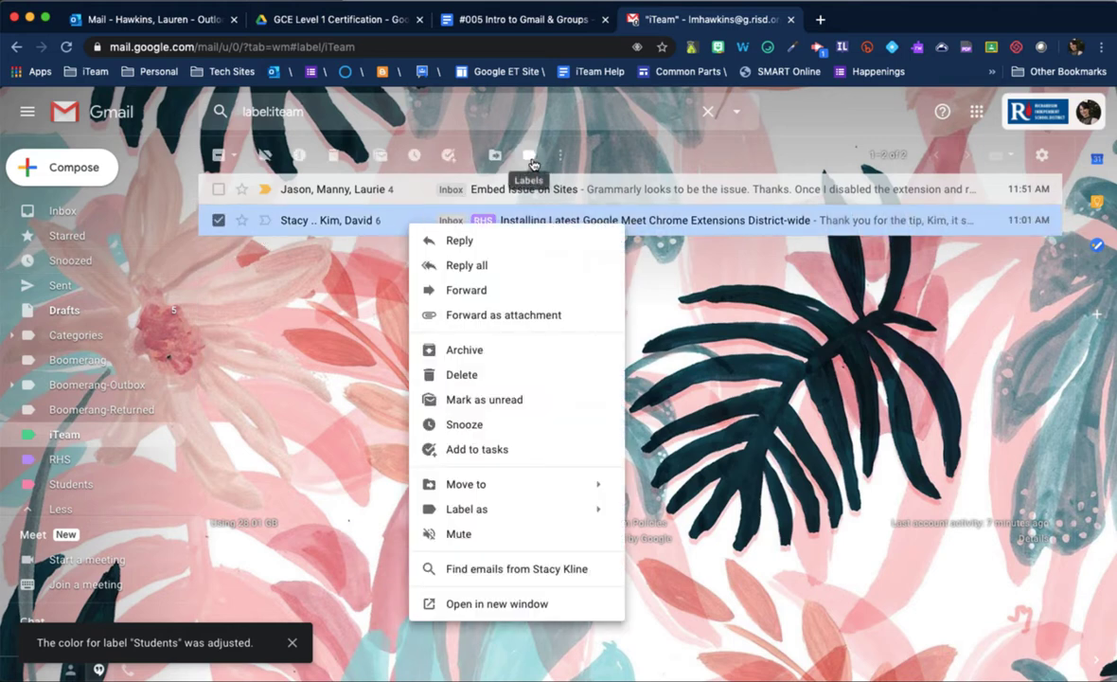
mouse_move(536, 511)
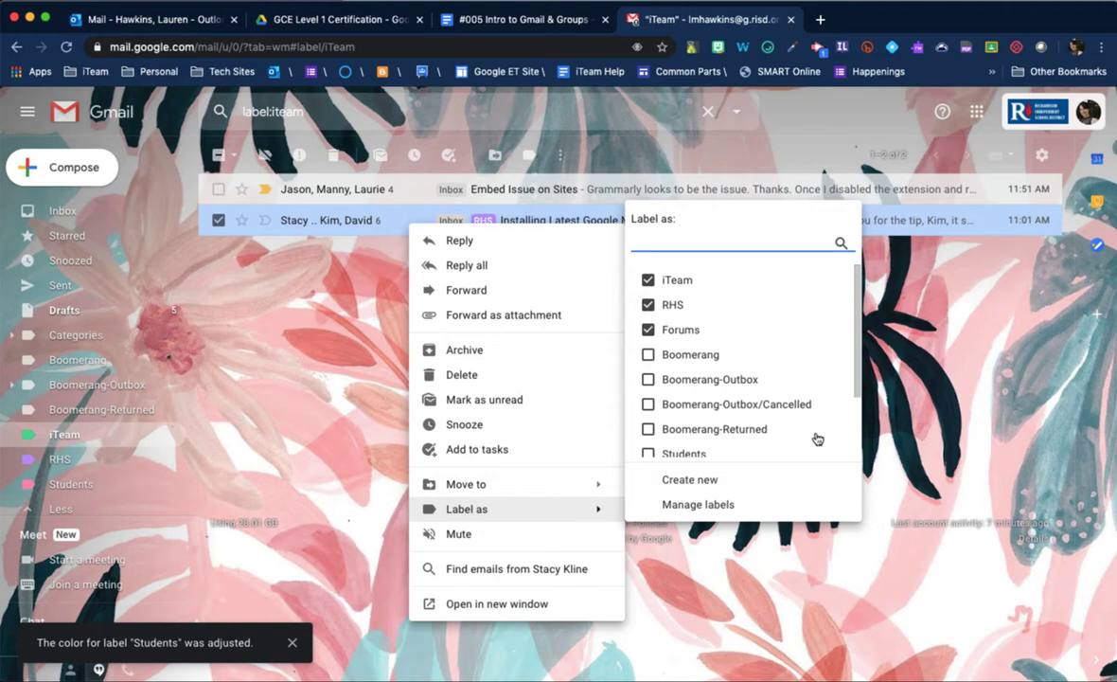
scroll(732, 423, "down", 2)
scroll(732, 423, "down", 2)
left_click(693, 368)
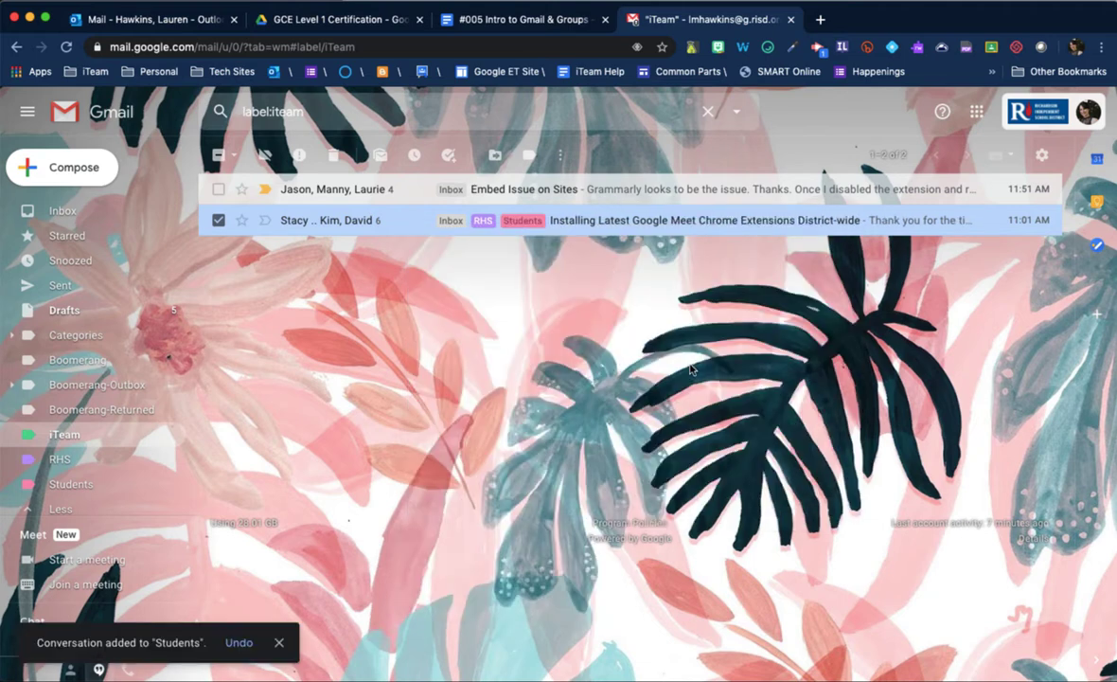
left_click(67, 238)
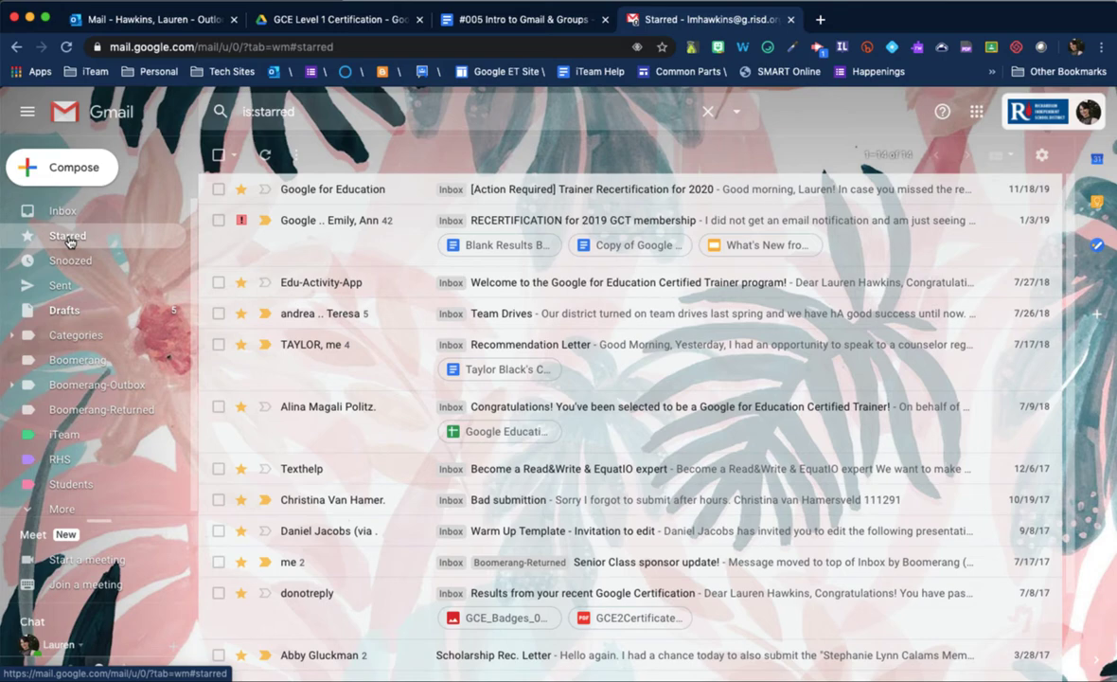
Start a new email addressed to the contact chosen from the suggestions.
left_click(63, 212)
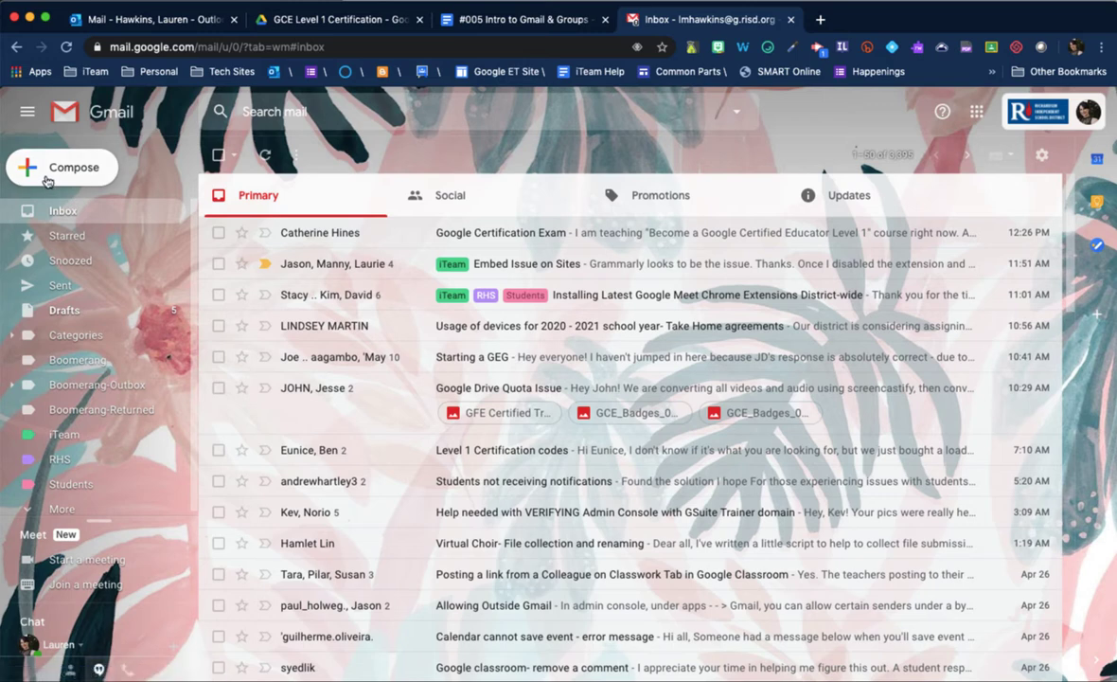
left_click(48, 178)
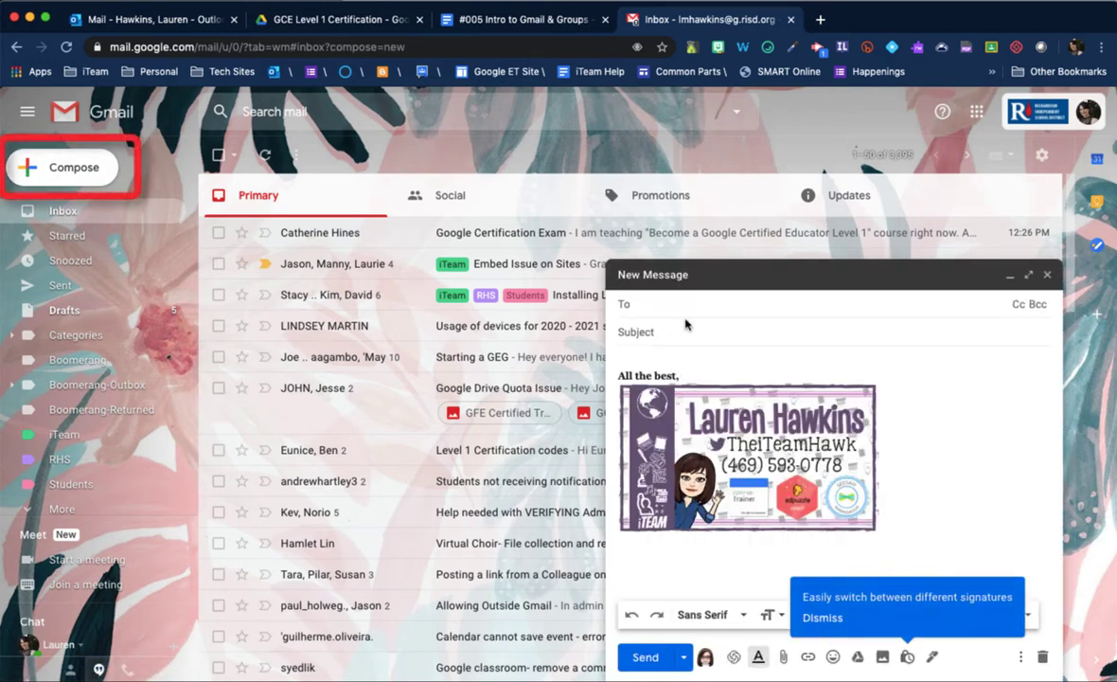
type("lm")
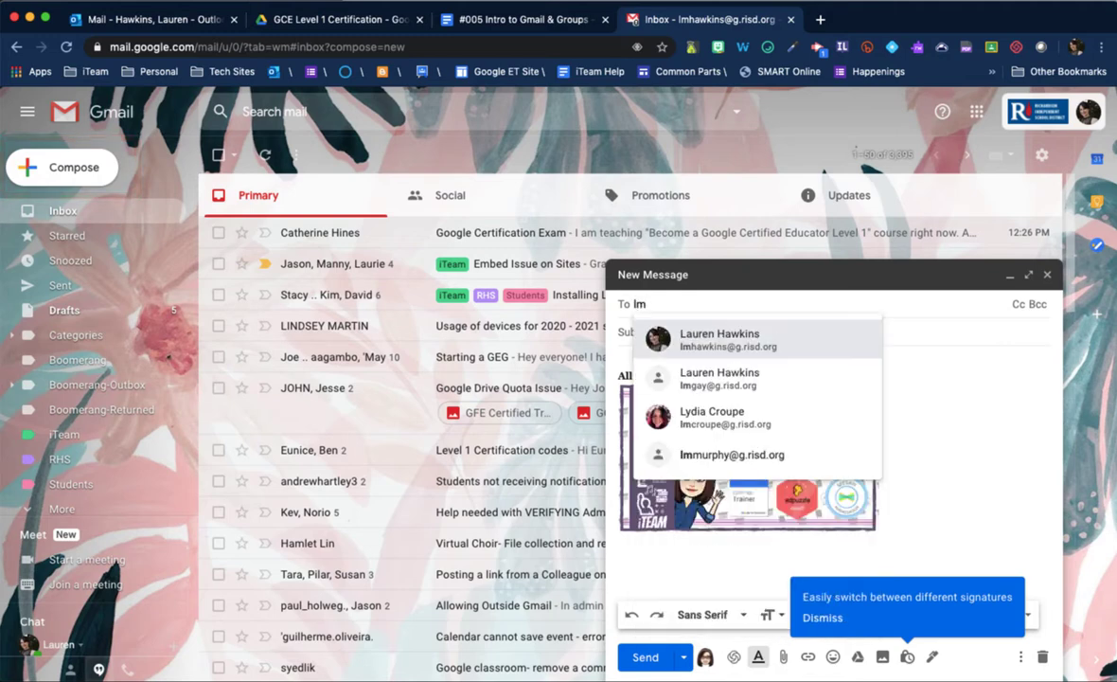
left_click(715, 417)
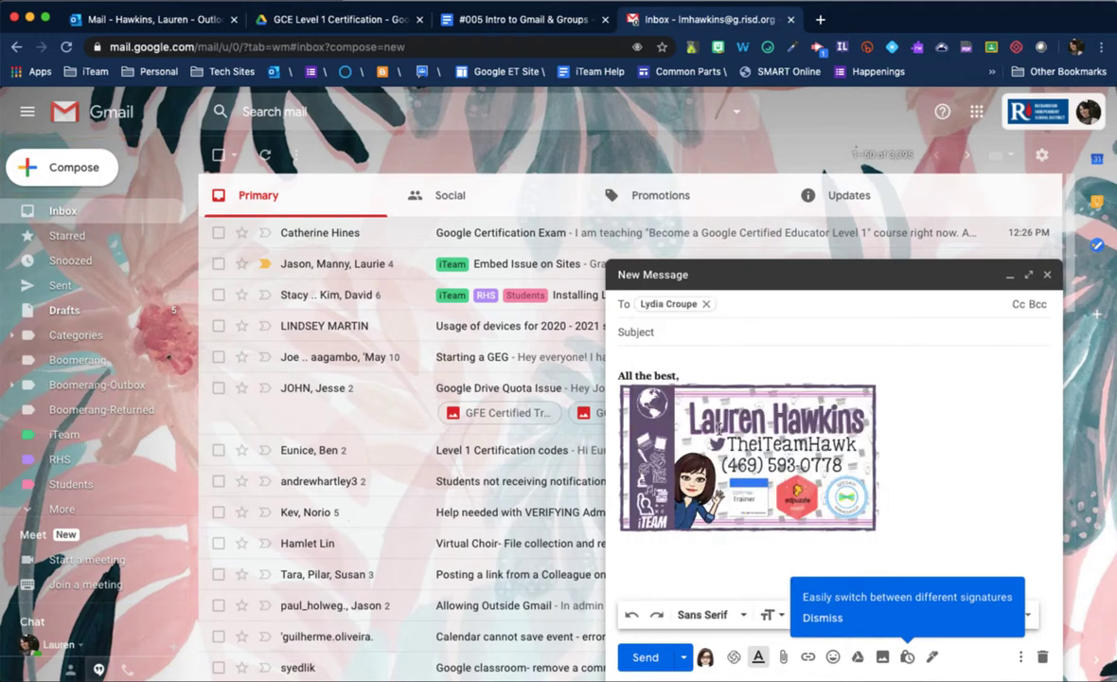
left_click(660, 331)
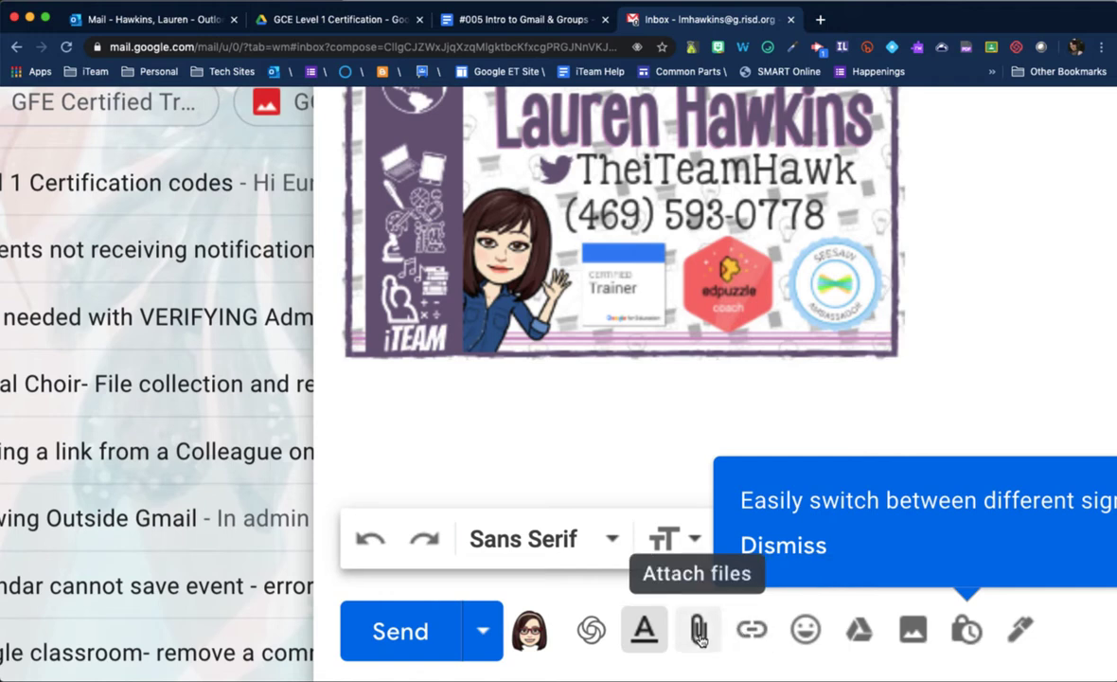
Check the Schedule send option, then close the message so it stays a draft.
left_click(483, 630)
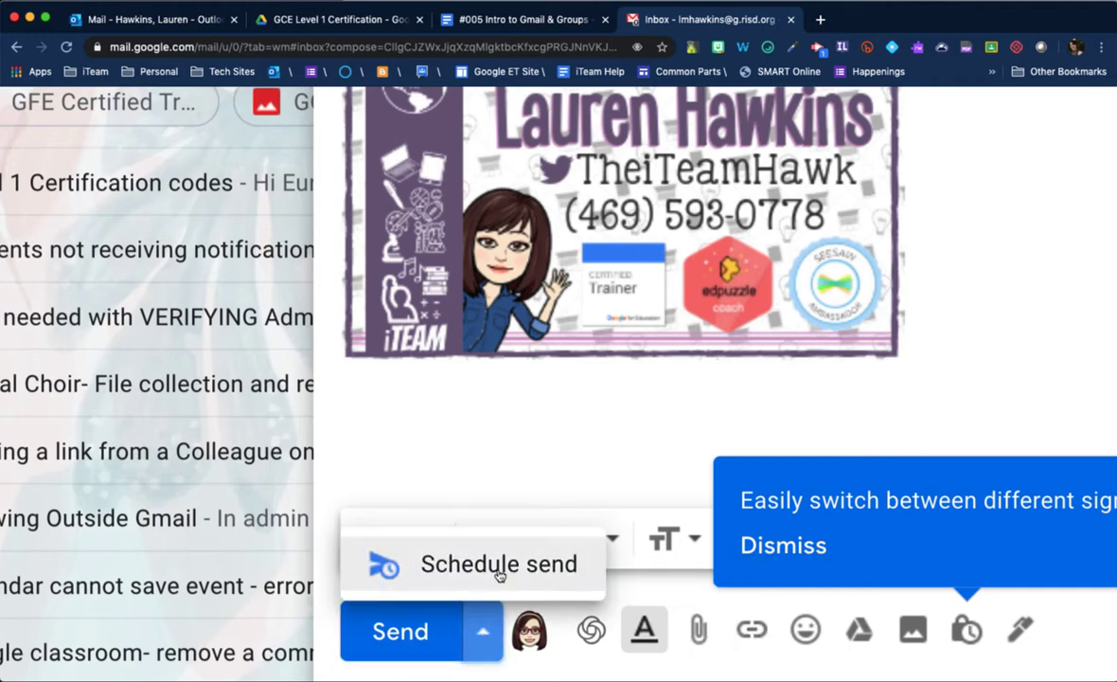
scroll(412, 625, "down", 5)
scroll(412, 625, "down", 3)
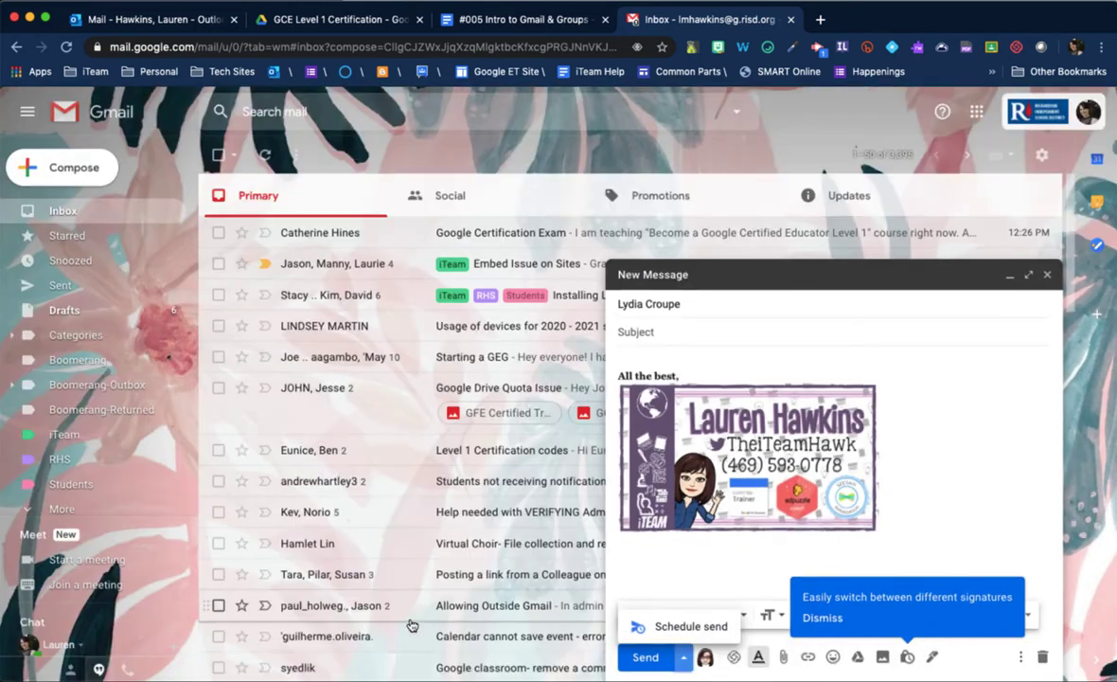
left_click(1049, 276)
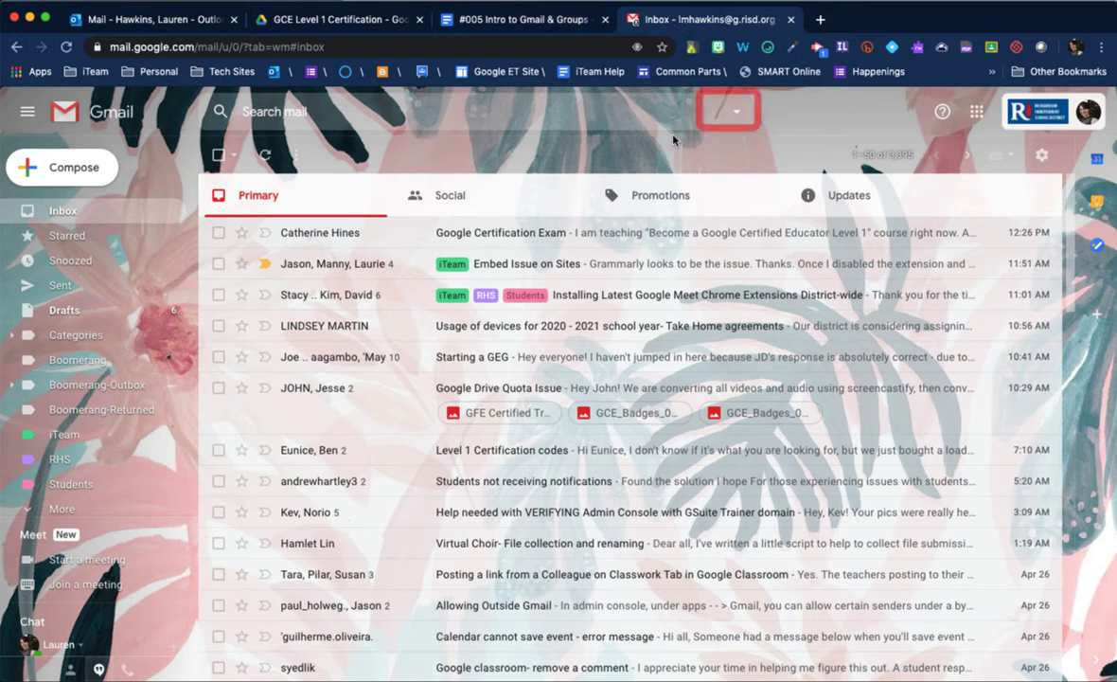
In advanced search, set From to the contact's address and Has the words to 'google'.
left_click(737, 112)
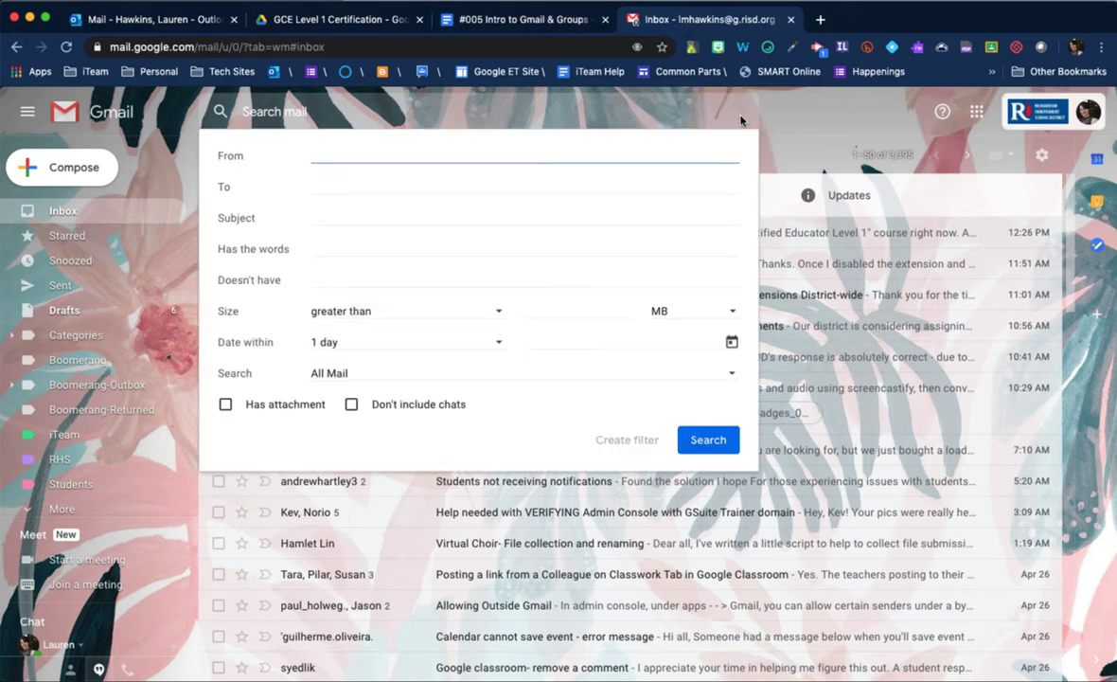
type("lmcroupe")
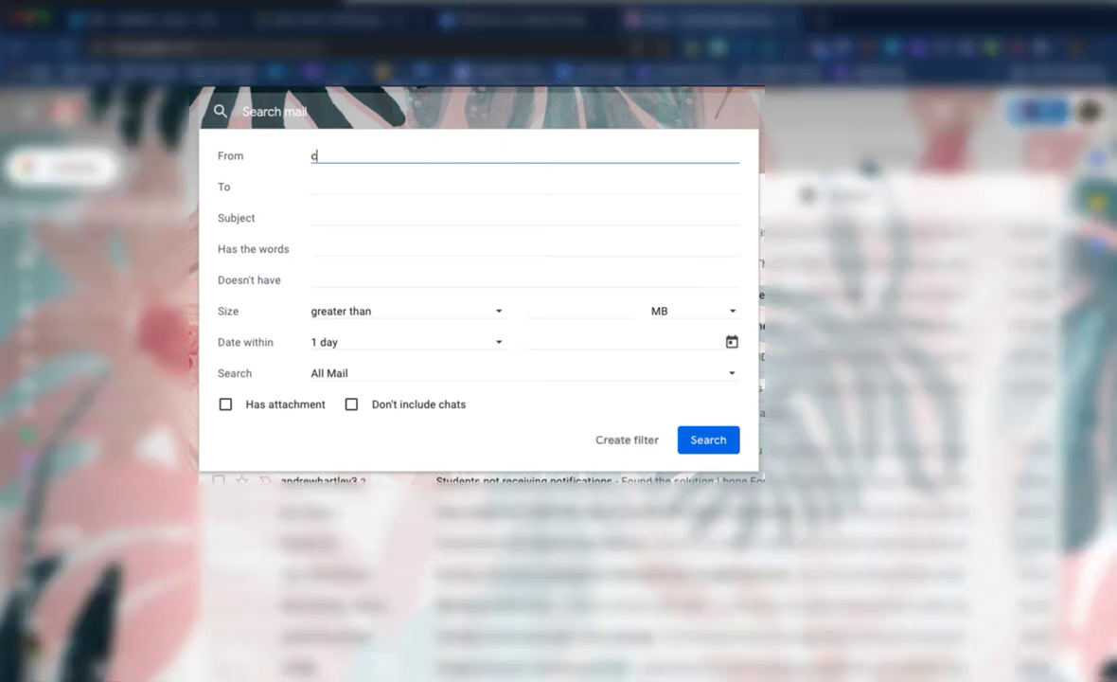
left_click(366, 187)
left_click(359, 218)
left_click(356, 244)
type("google")
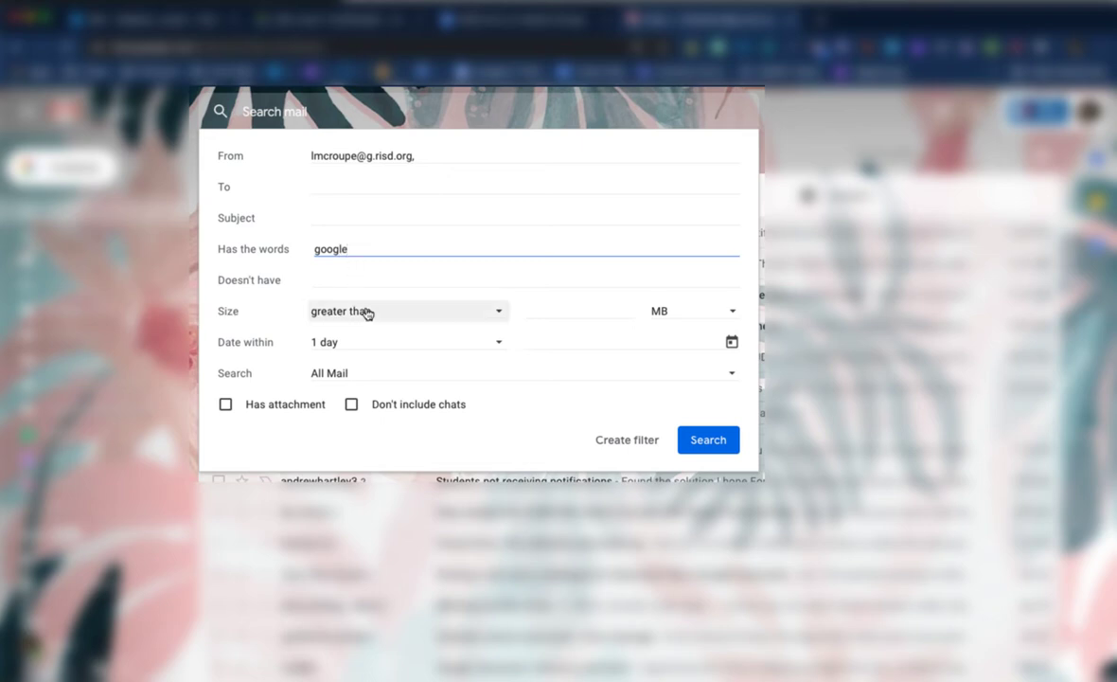
Limit the search to within 1 month in the Inbox, then create a filter from it.
left_click(500, 314)
left_click(500, 314)
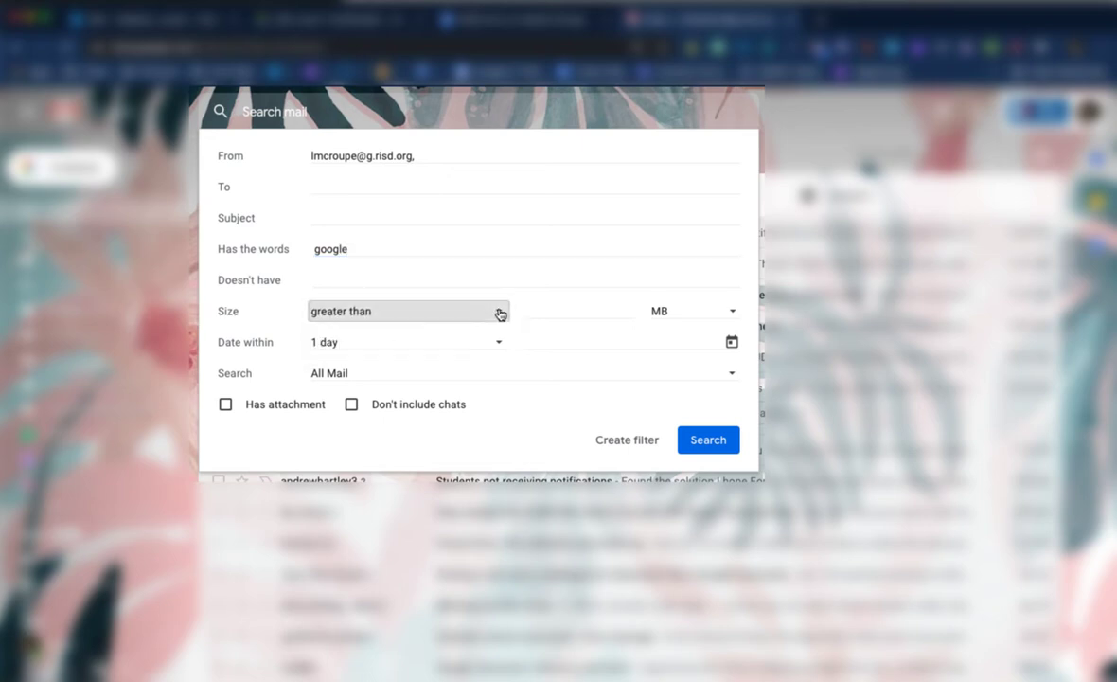
left_click(496, 341)
left_click(374, 457)
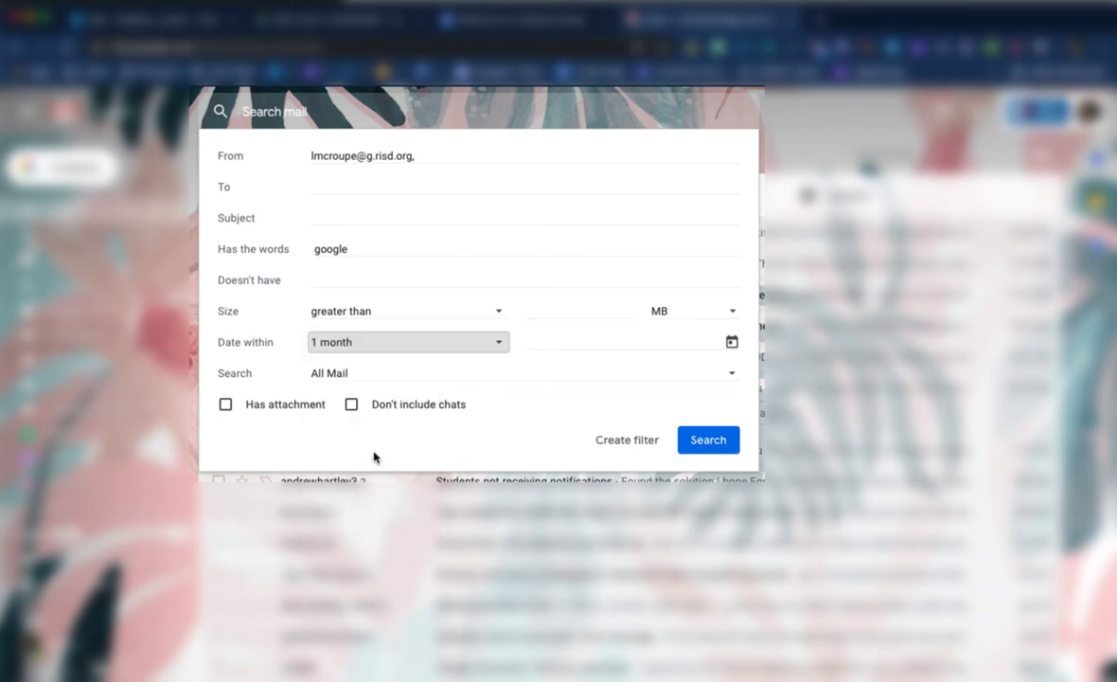
left_click(735, 373)
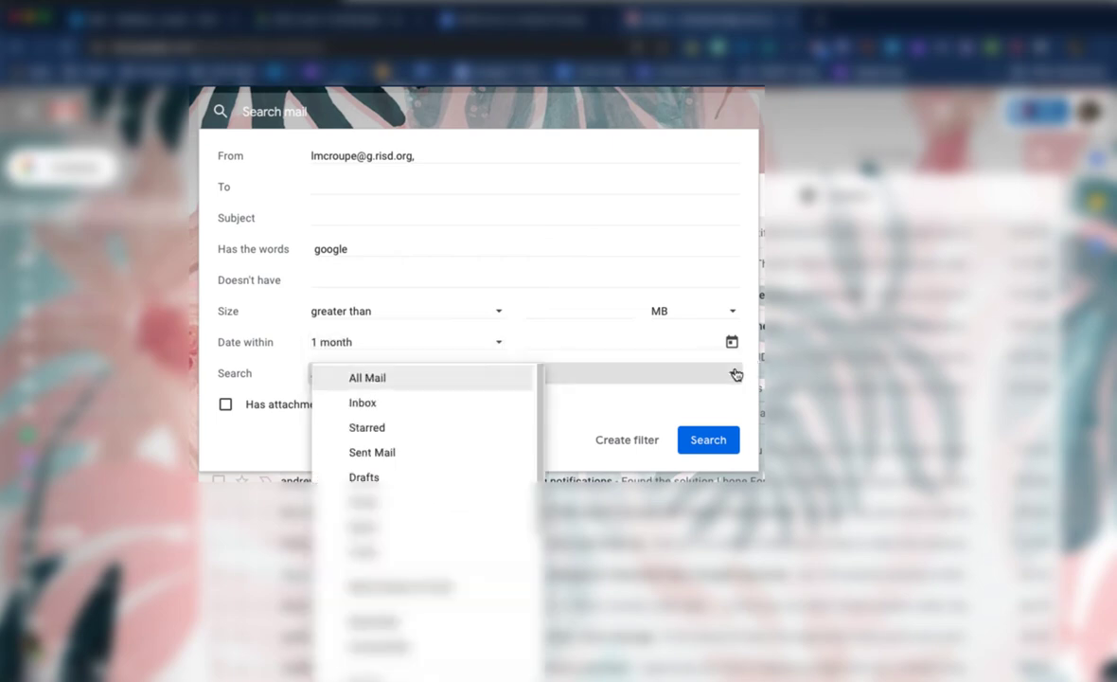
left_click(449, 406)
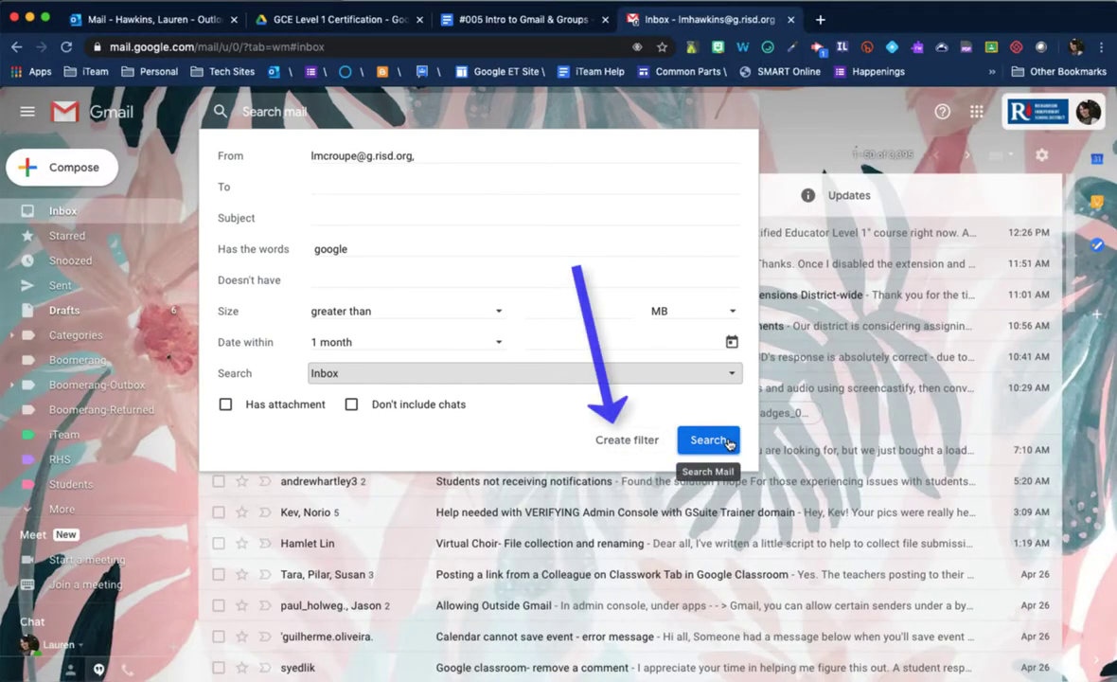
left_click(619, 441)
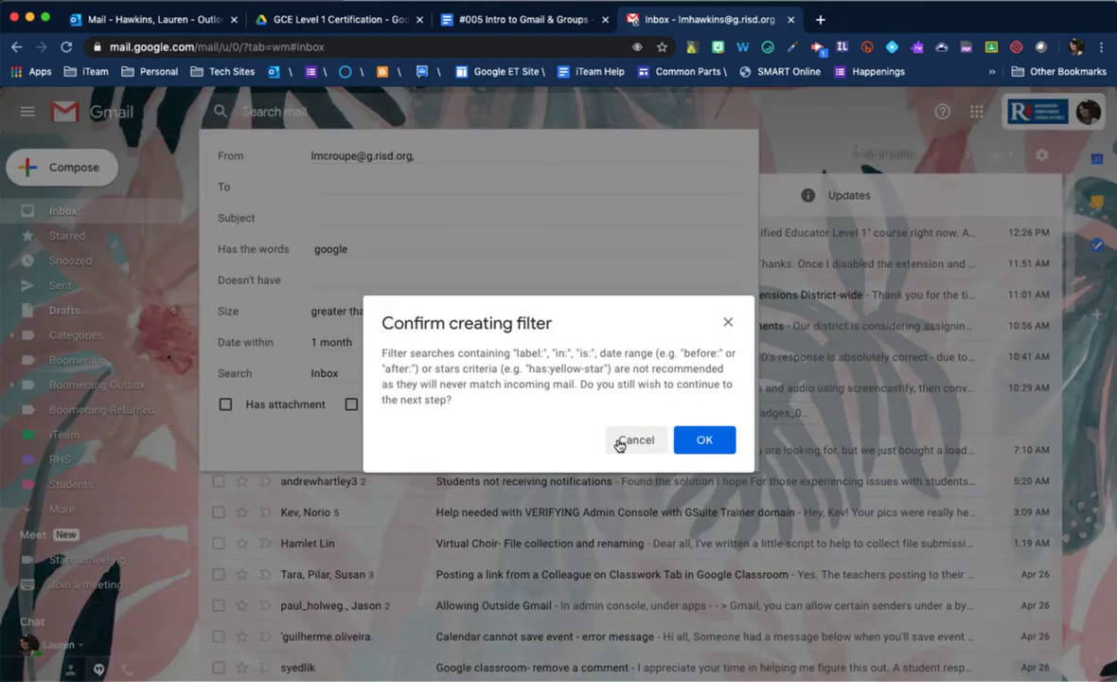
Set the filter to categorize matches as Primary, never send them to Spam, and apply the iTeam label, then go back to the search form.
left_click(710, 438)
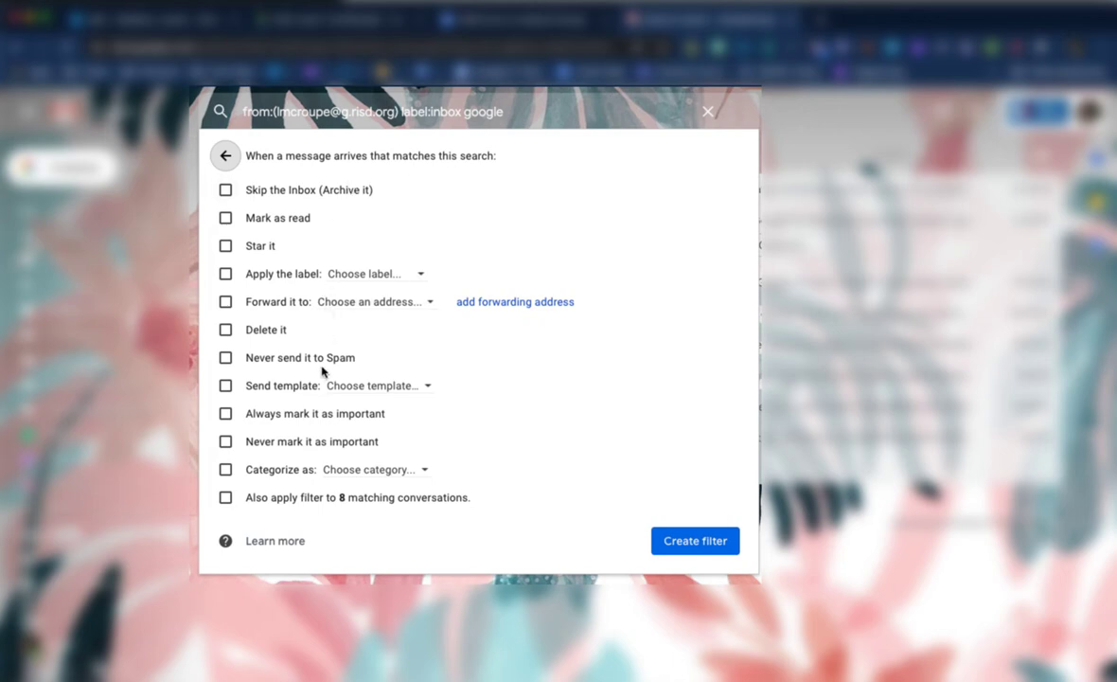
left_click(365, 471)
left_click(374, 503)
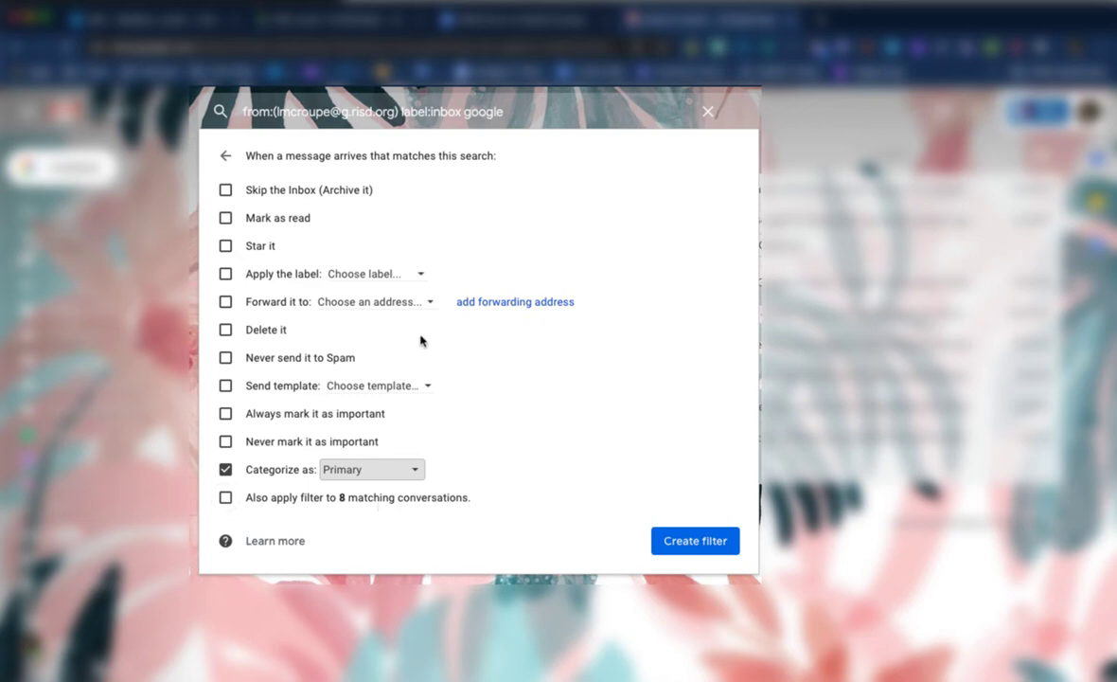
left_click(225, 357)
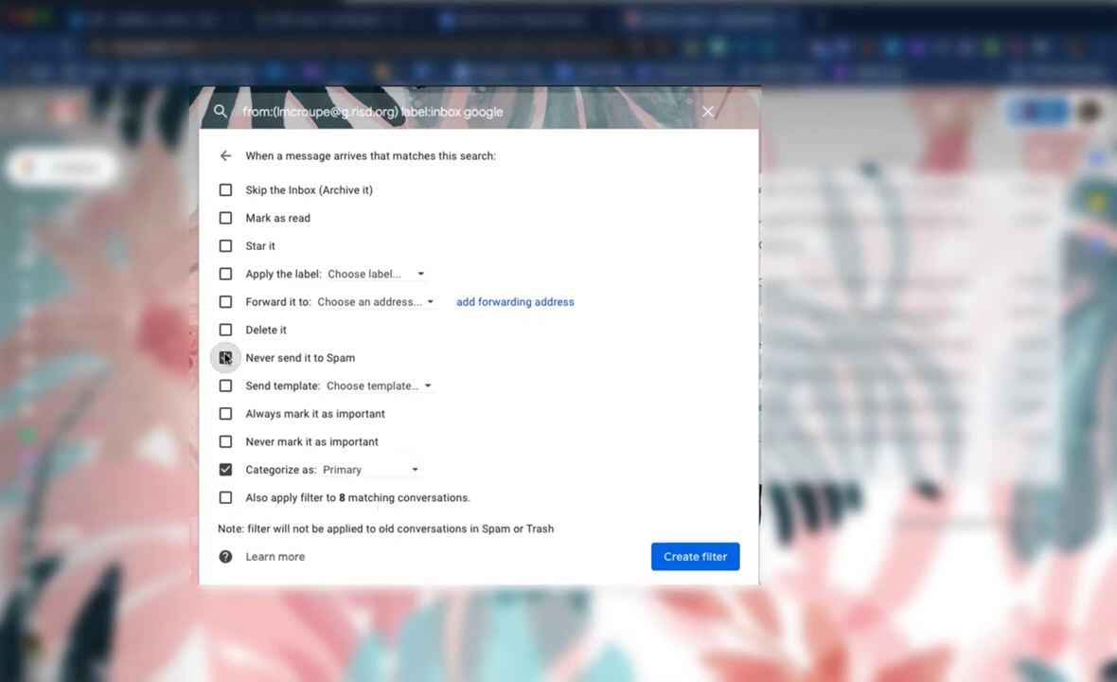
left_click(395, 275)
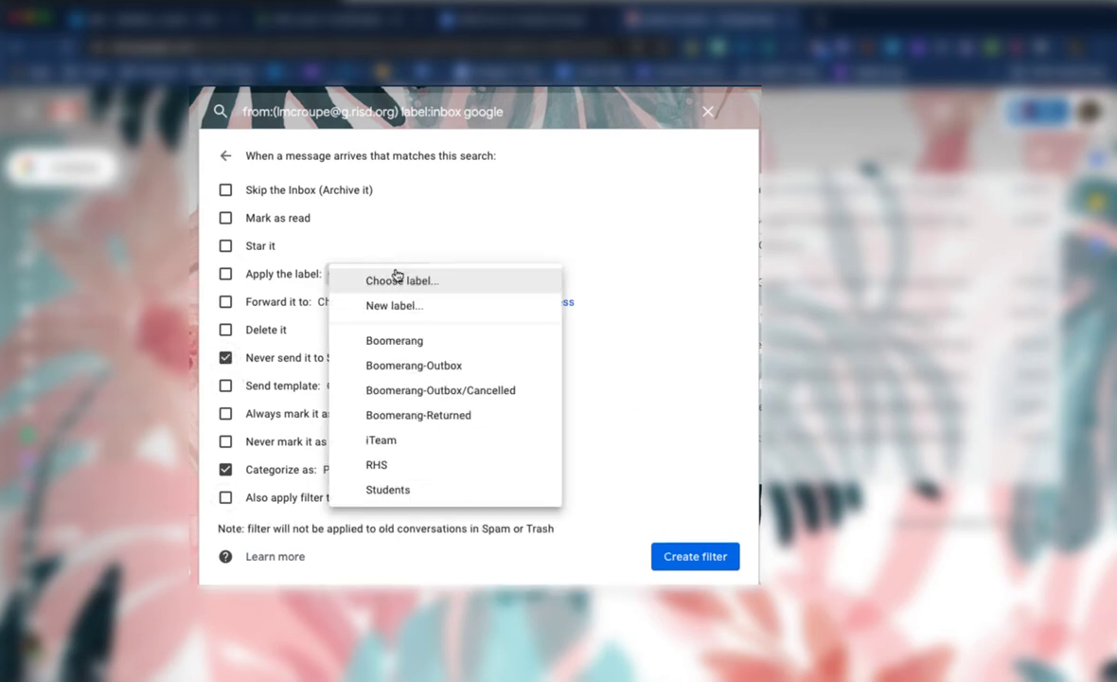
left_click(384, 439)
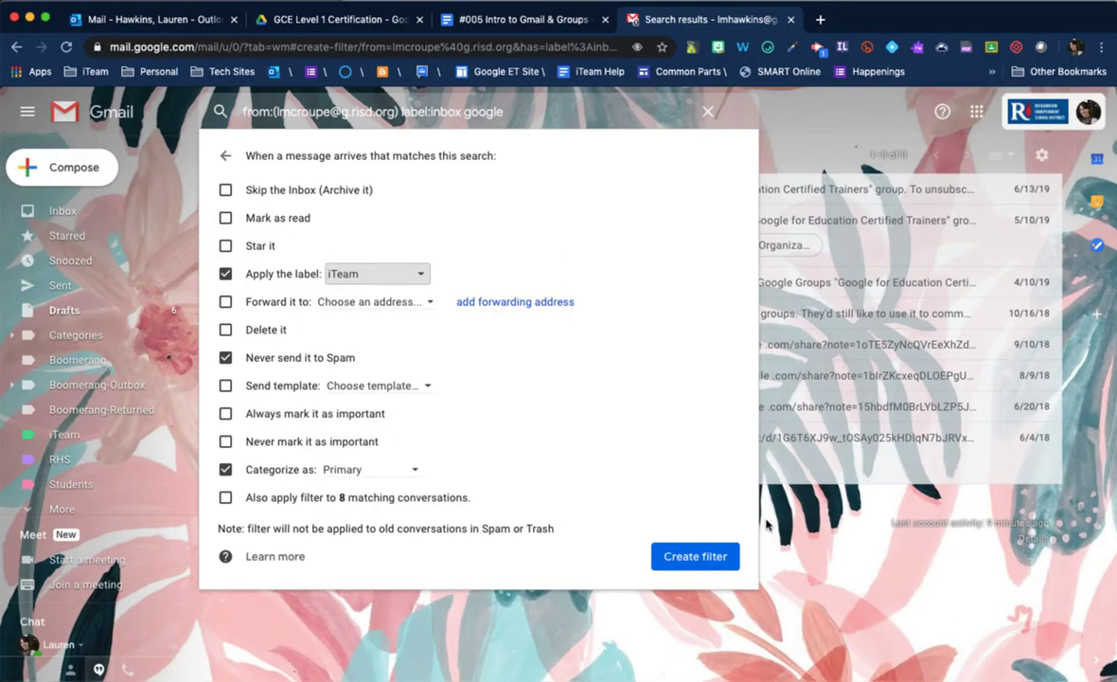
left_click(223, 157)
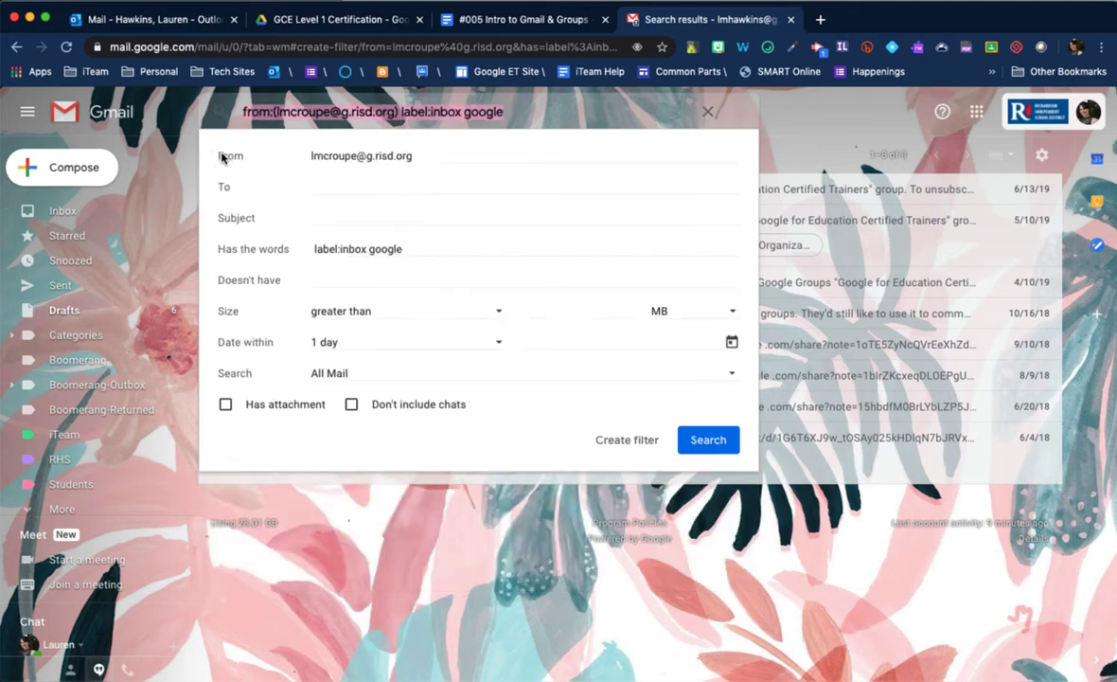
Run the search, then narrow the results with the Older than a month and Has attachment chips.
left_click(715, 447)
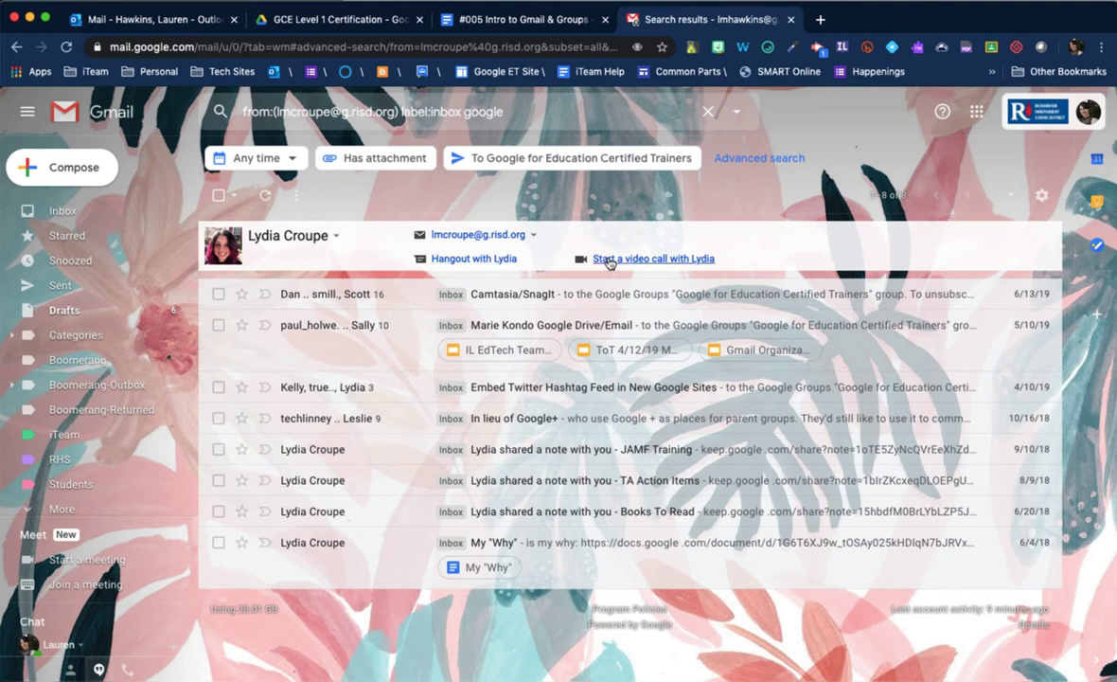
left_click(291, 159)
left_click(302, 238)
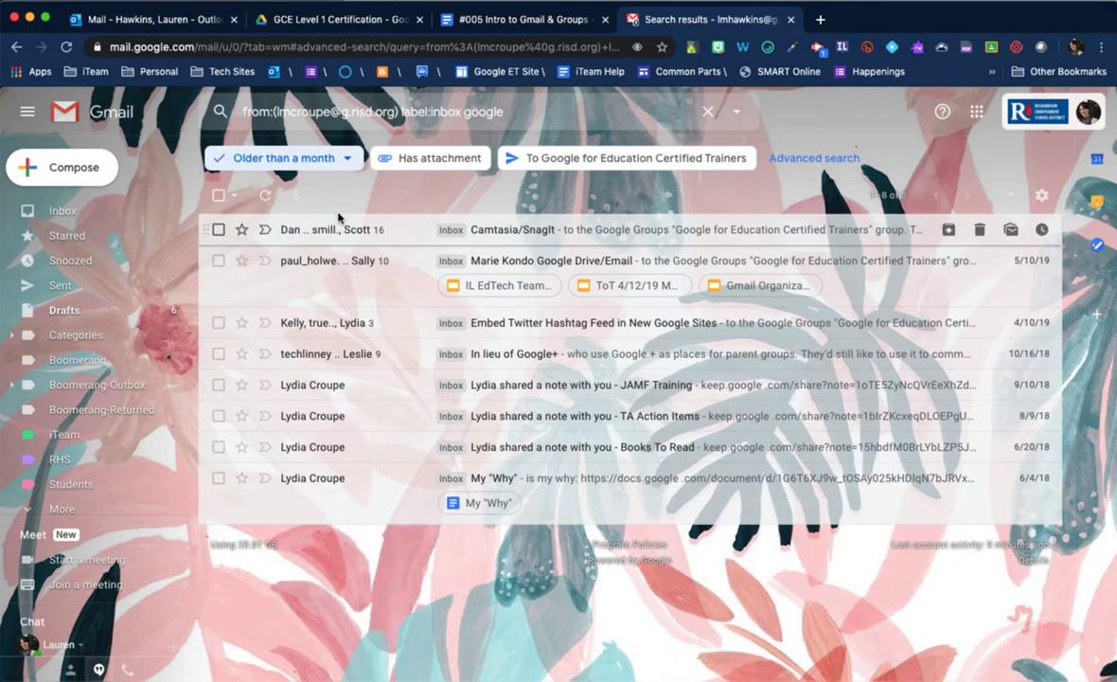
left_click(428, 160)
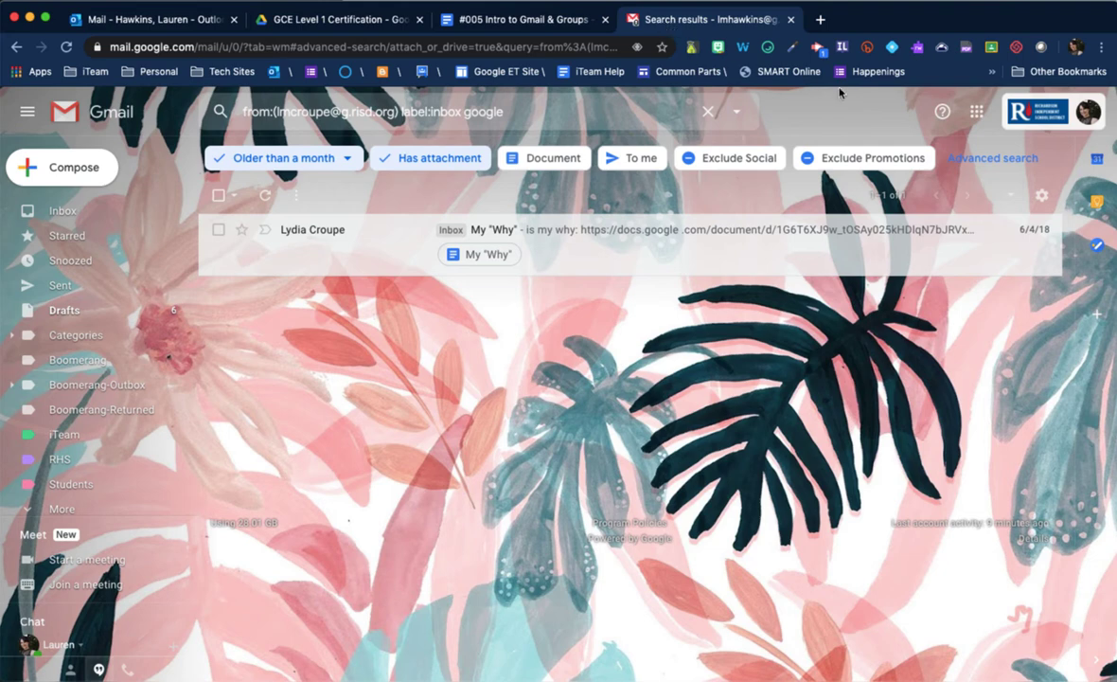
Launch Google Groups from the Google apps grid.
left_click(977, 112)
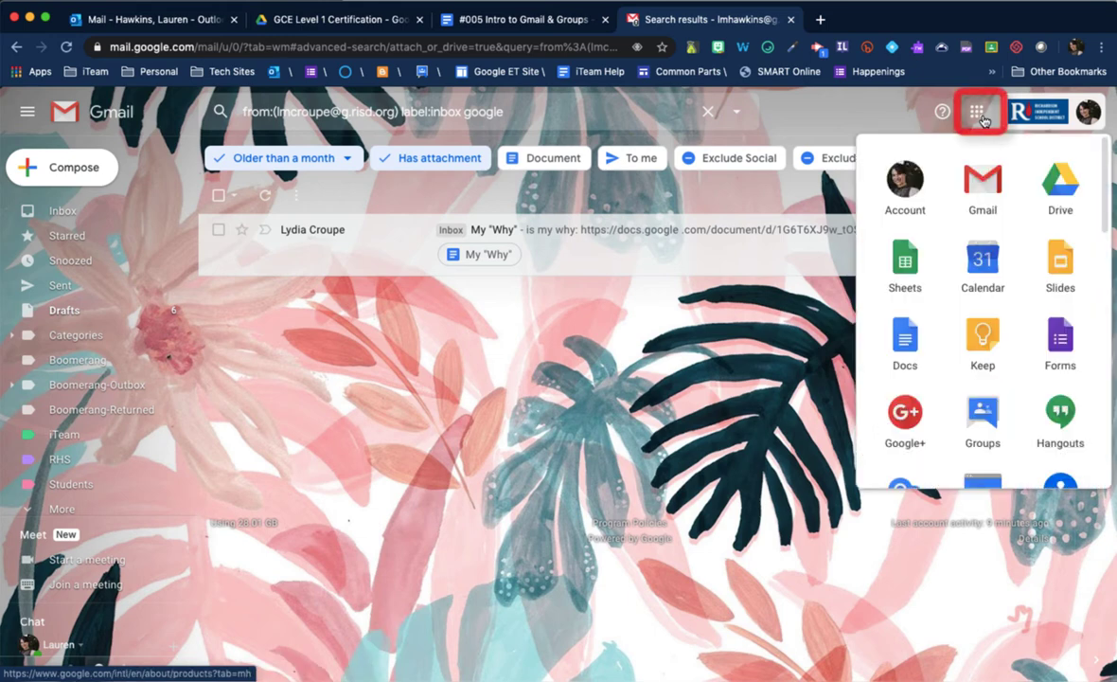
left_click(992, 409)
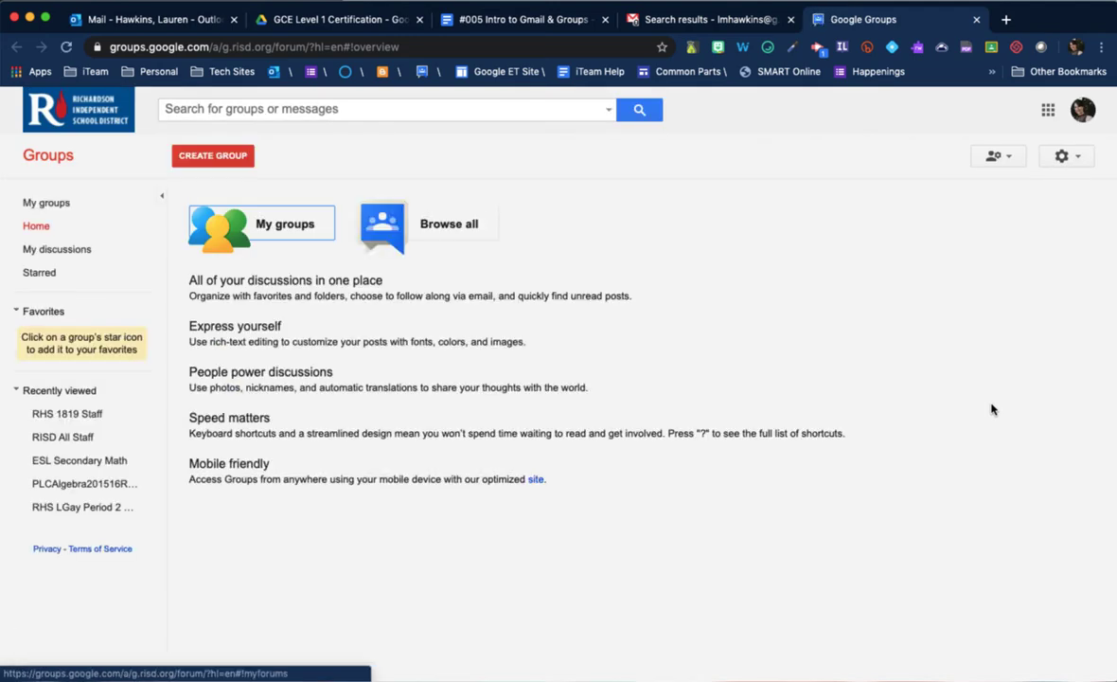
Start a new group named 'Level 1 Testing', keeping the auto-filled address level-1-testing.
left_click(210, 157)
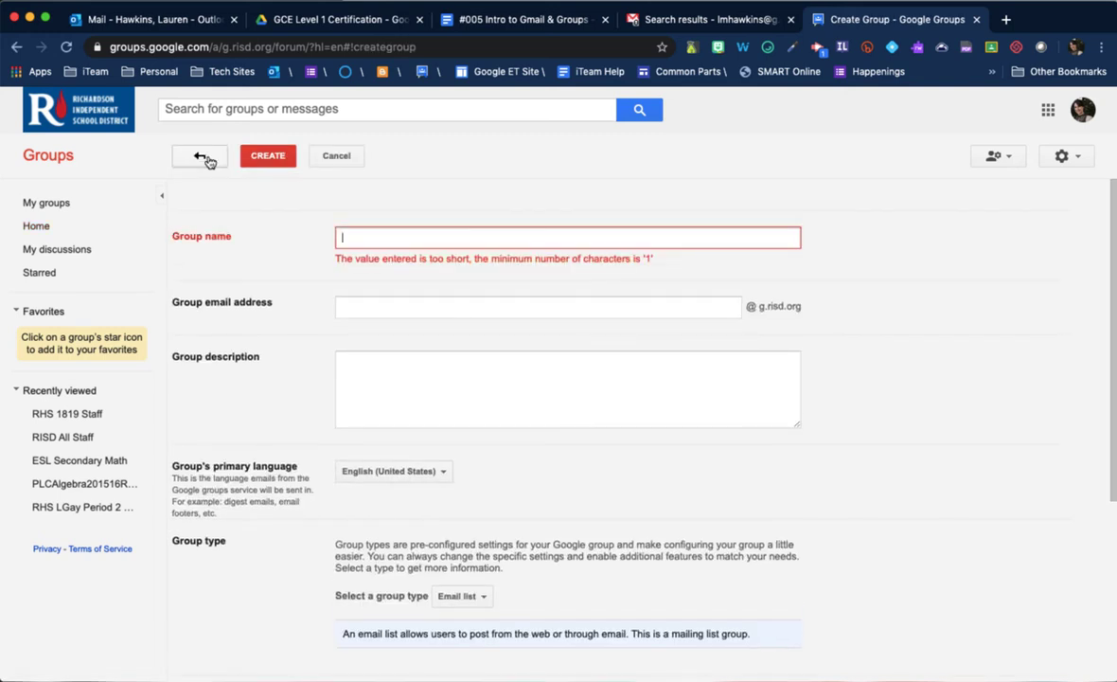
type("Level 1 Testing")
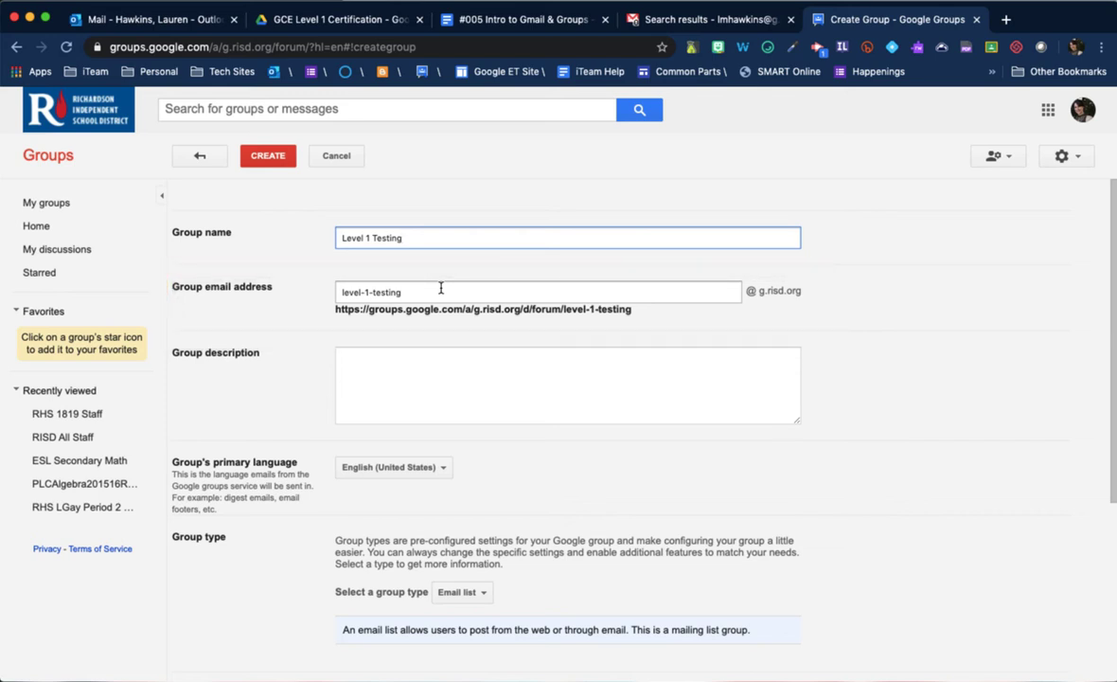
left_click(640, 313)
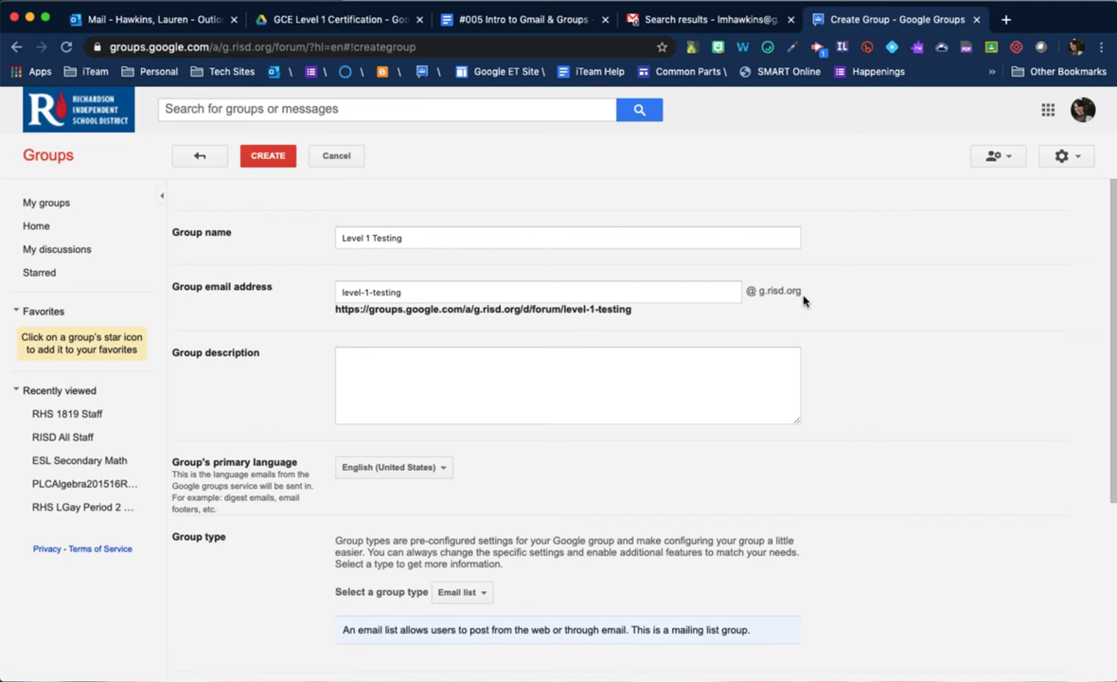
scroll(429, 531, "down", 5)
Keep the group type as Email list.
left_click(466, 384)
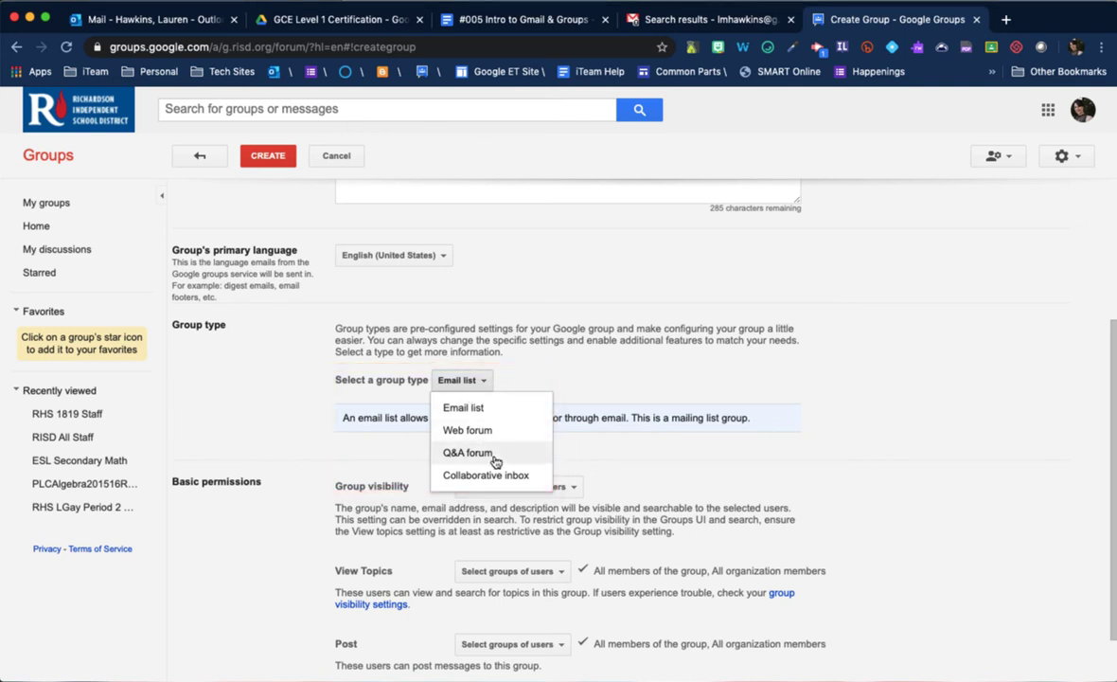
left_click(479, 408)
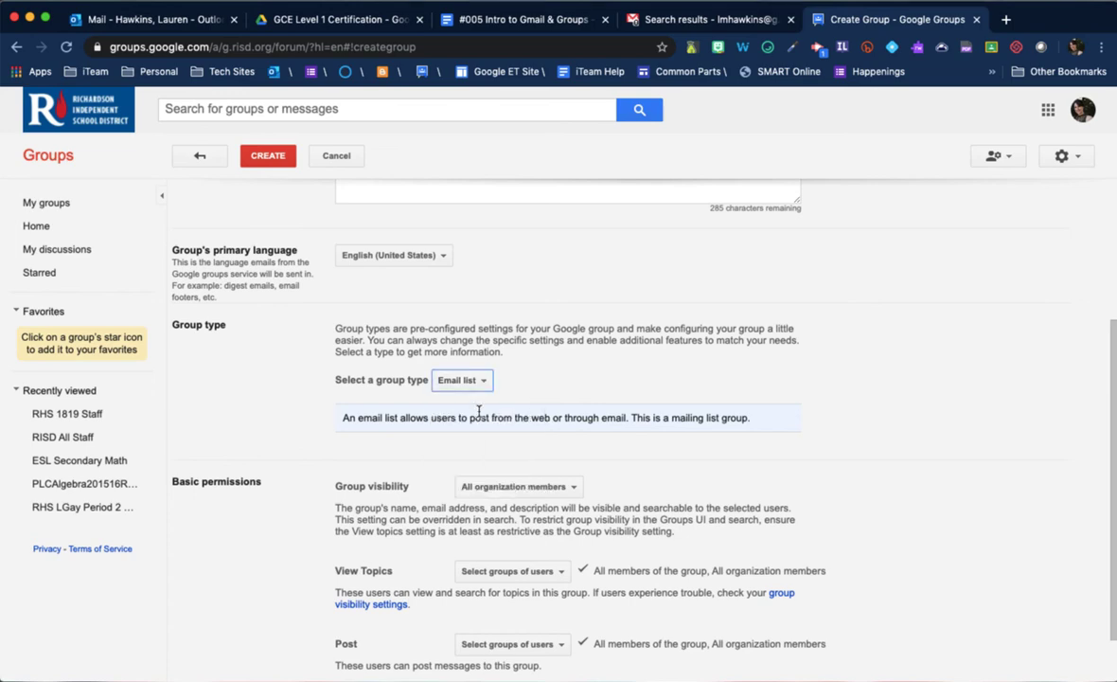
scroll(479, 411, "down", 2)
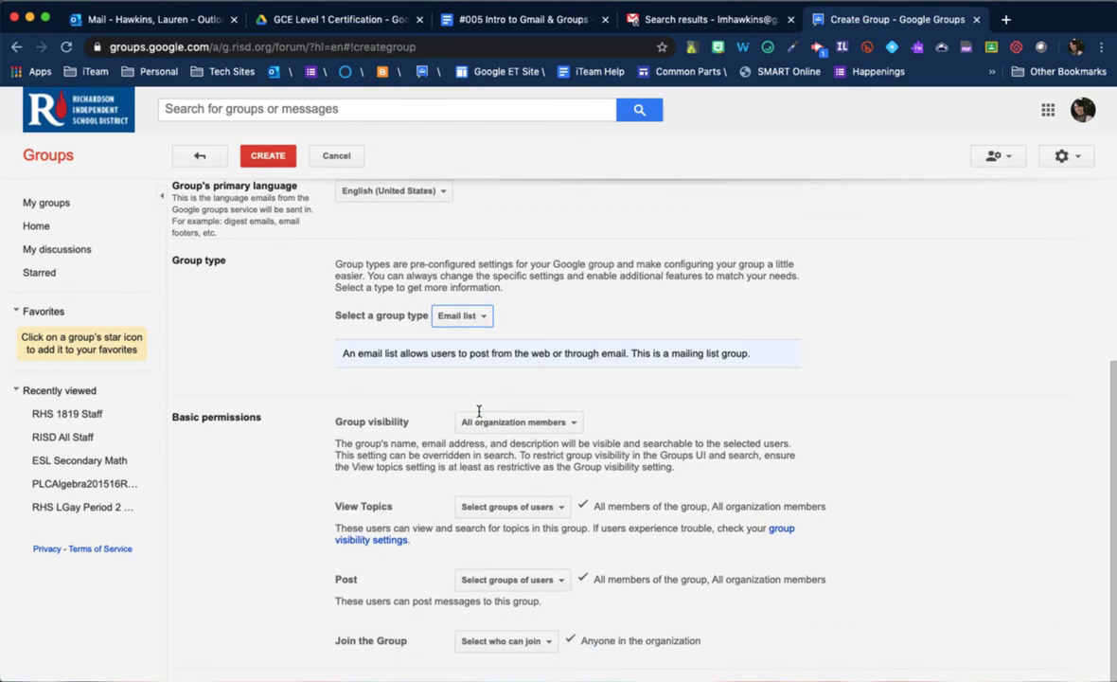
scroll(509, 438, "up", 1)
scroll(509, 436, "left", 2)
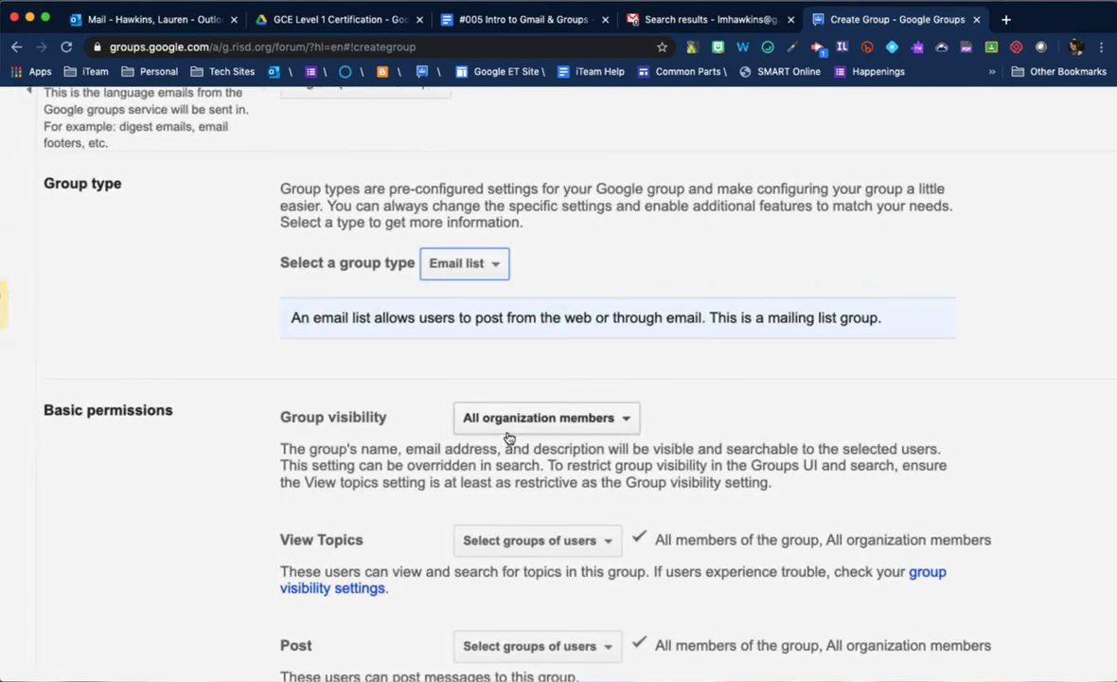
scroll(508, 437, "down", 1)
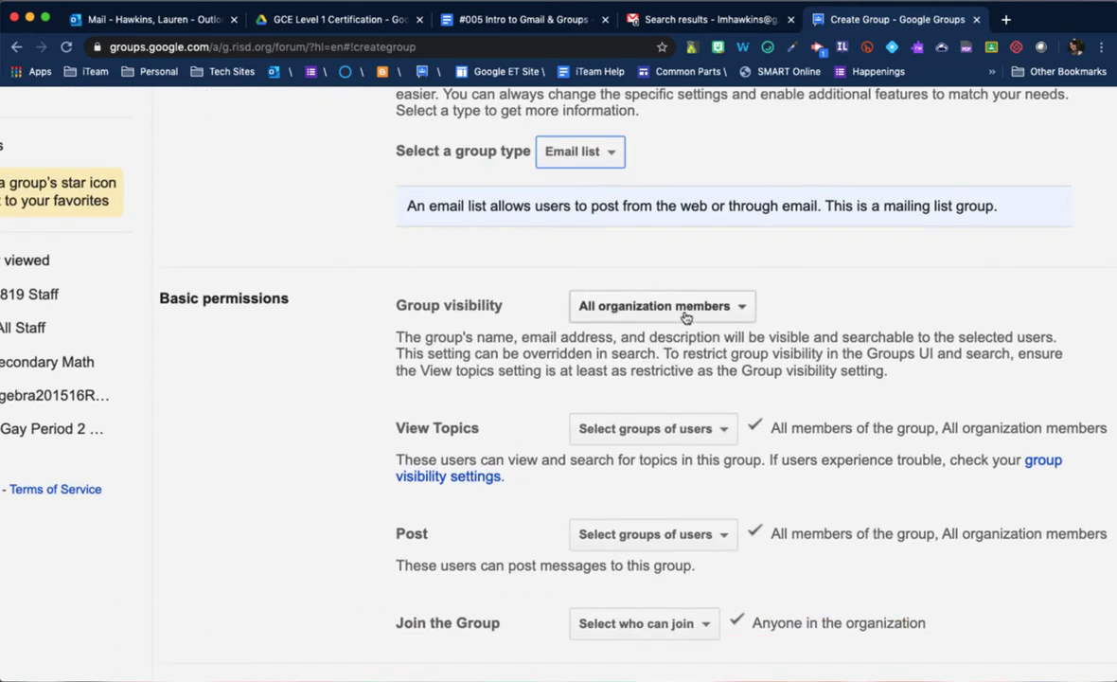
Make the group visible to all members, joinable only by invited users, and create it.
left_click(663, 429)
left_click(661, 429)
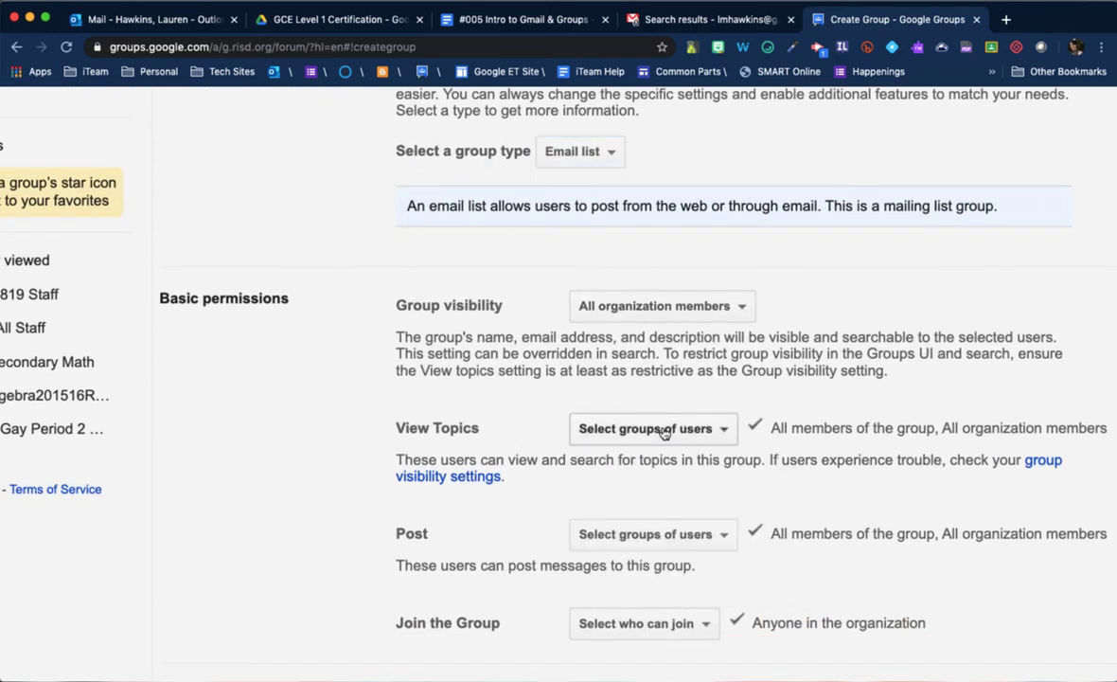
left_click(636, 536)
left_click(635, 538)
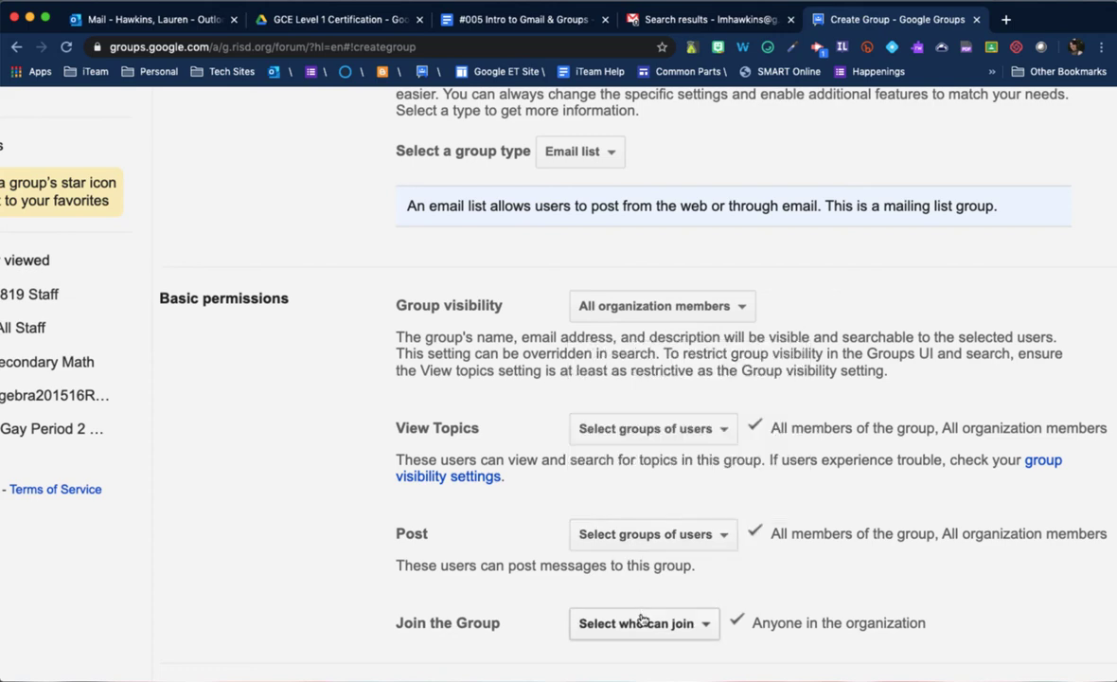
left_click(644, 622)
left_click(663, 517)
scroll(663, 517, "down", 3)
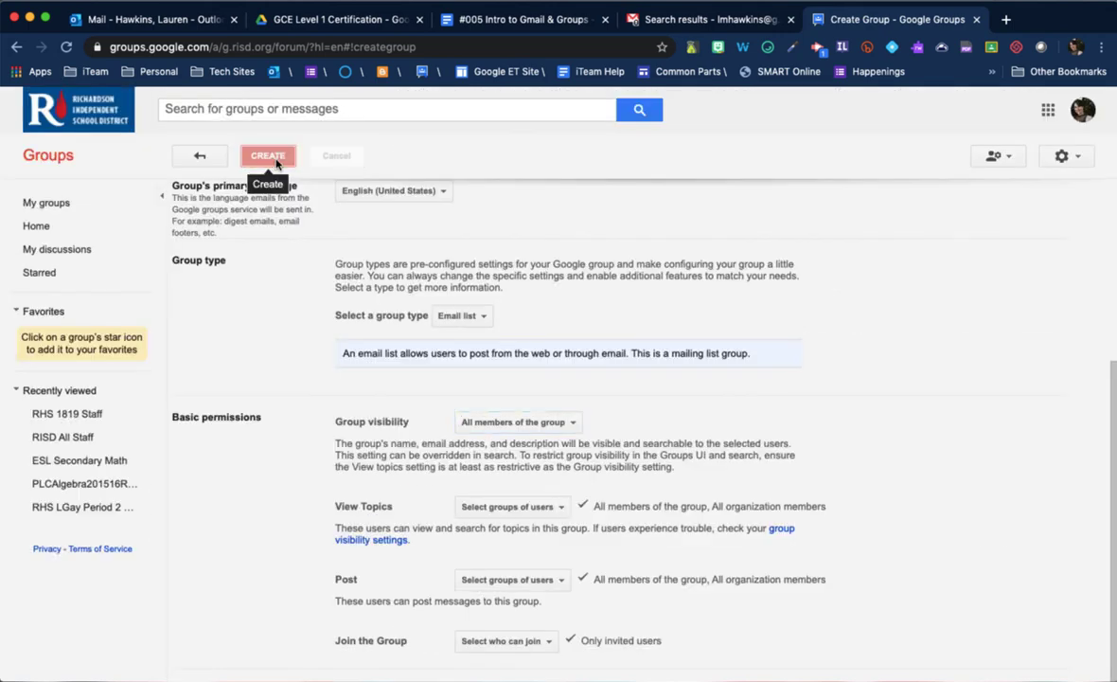
left_click(270, 157)
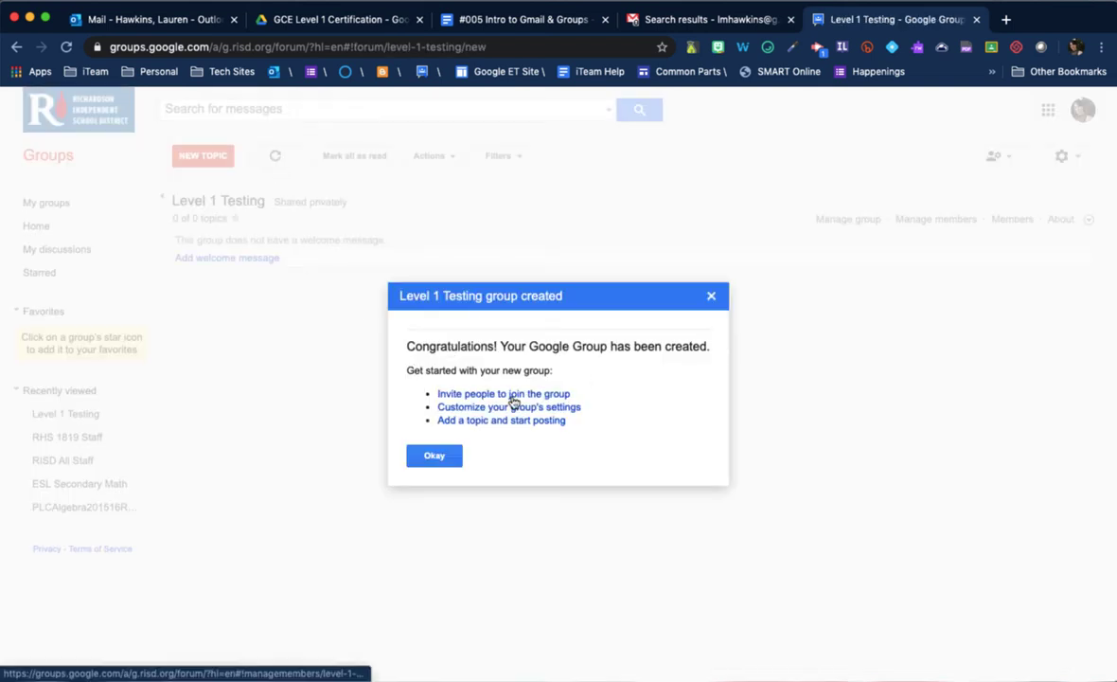
Dismiss the congratulations notice and go to Manage members for Level 1 Testing.
left_click(434, 456)
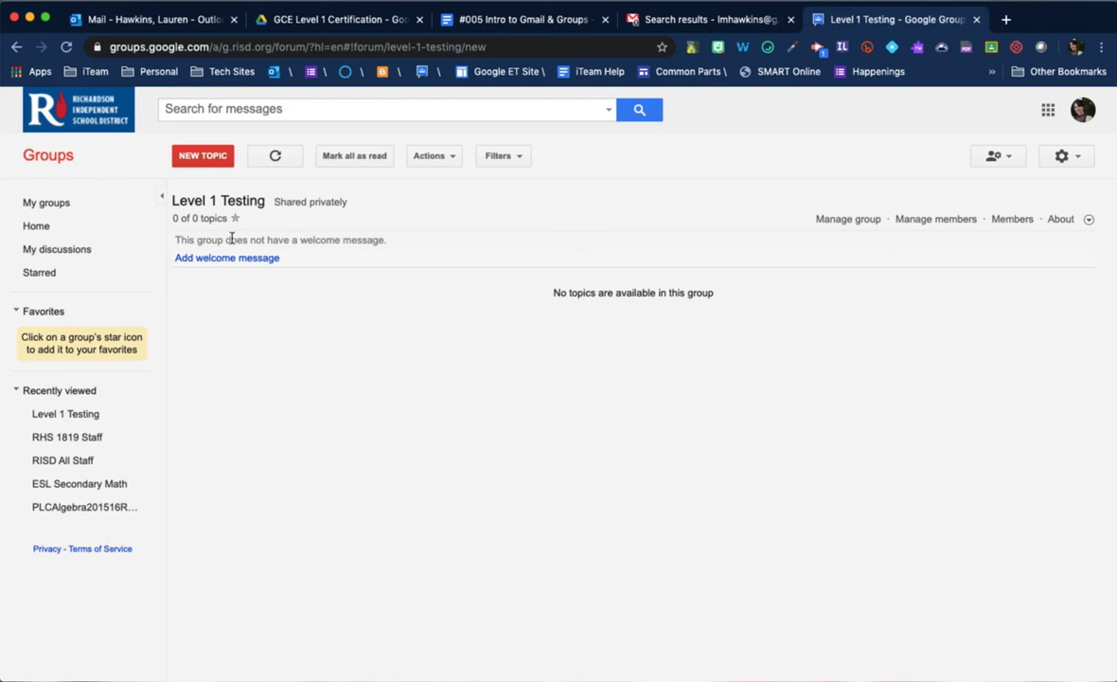
left_click(212, 167)
left_click(938, 220)
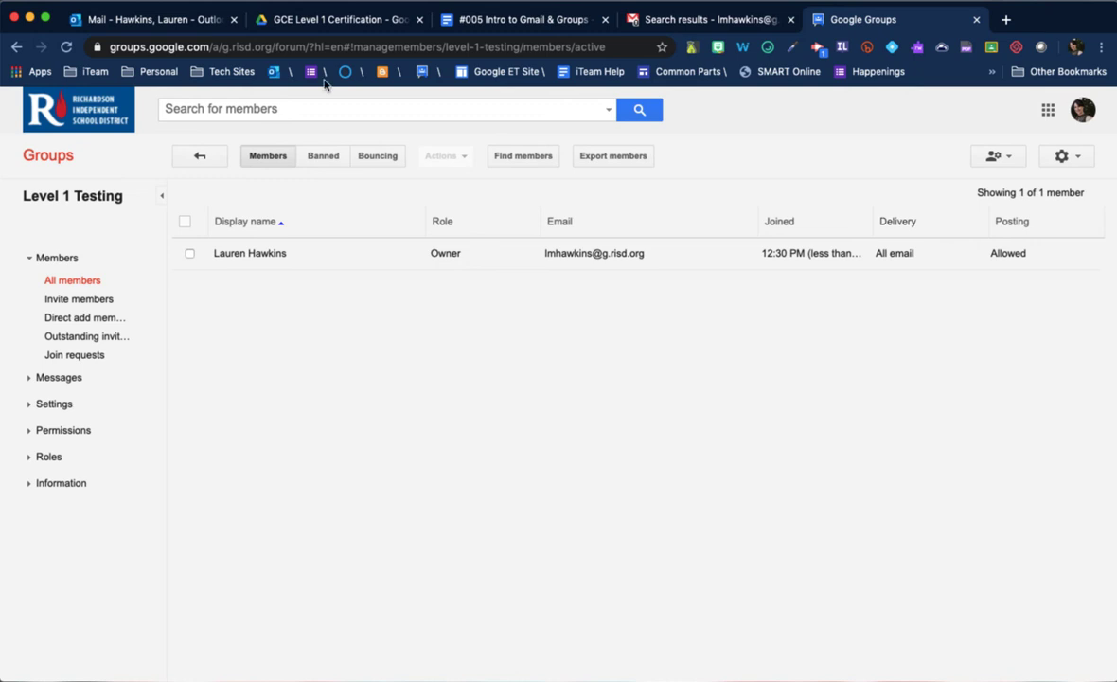
Add the first colleague's address from autocomplete in the Invite members form.
left_click(343, 112)
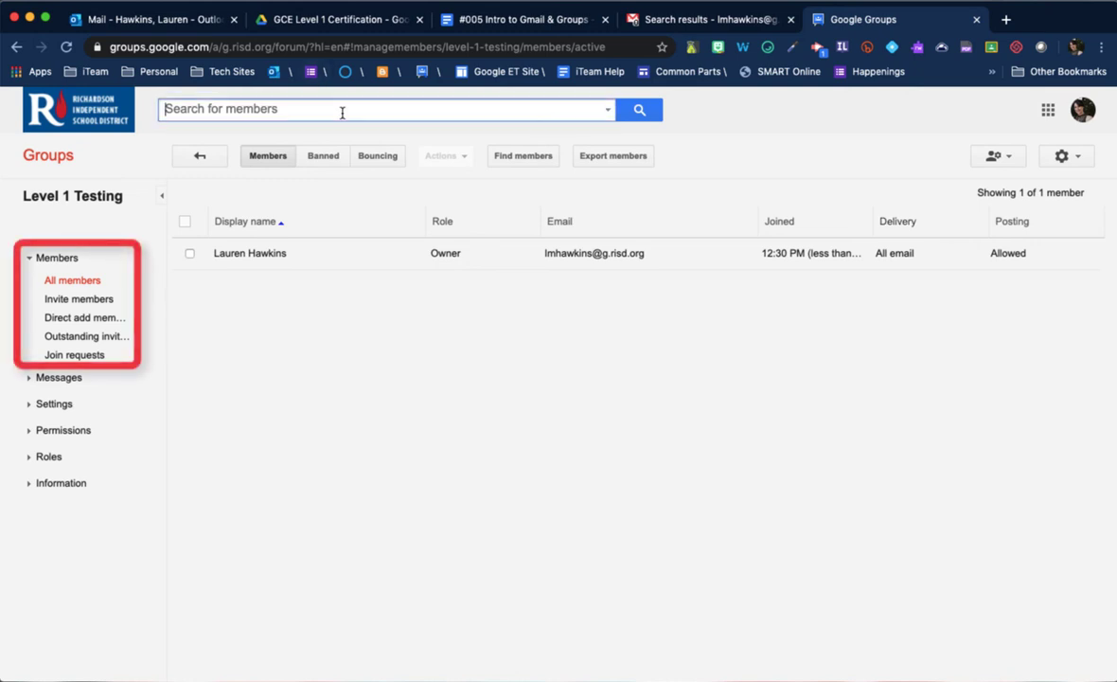
left_click(69, 300)
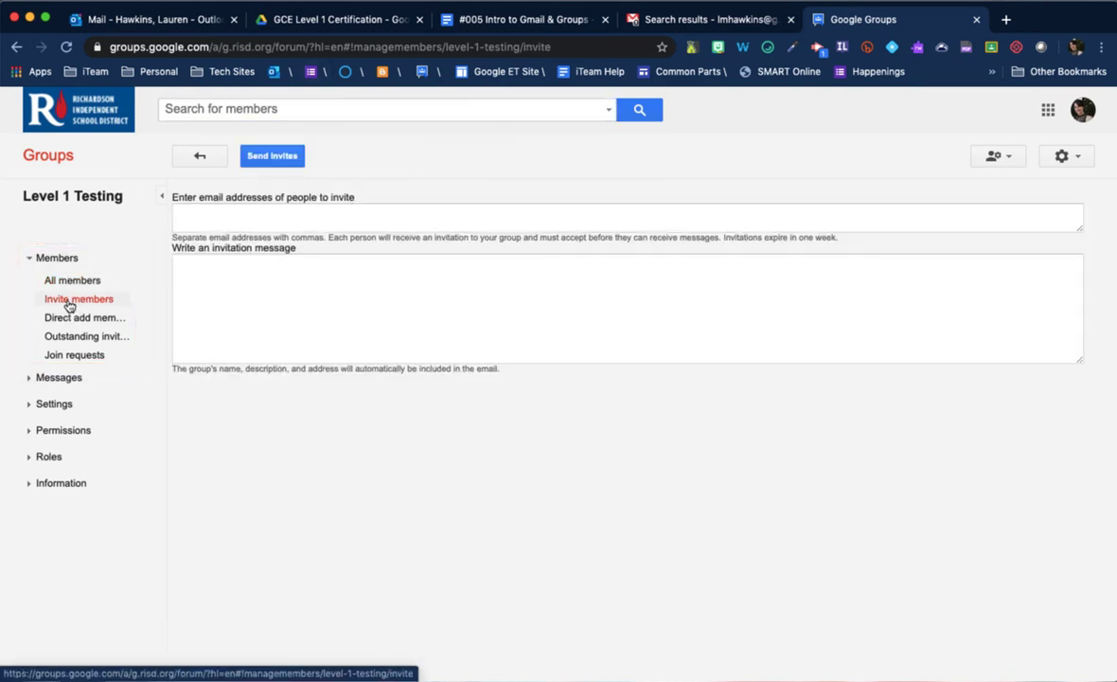
left_click(269, 213)
type("lm")
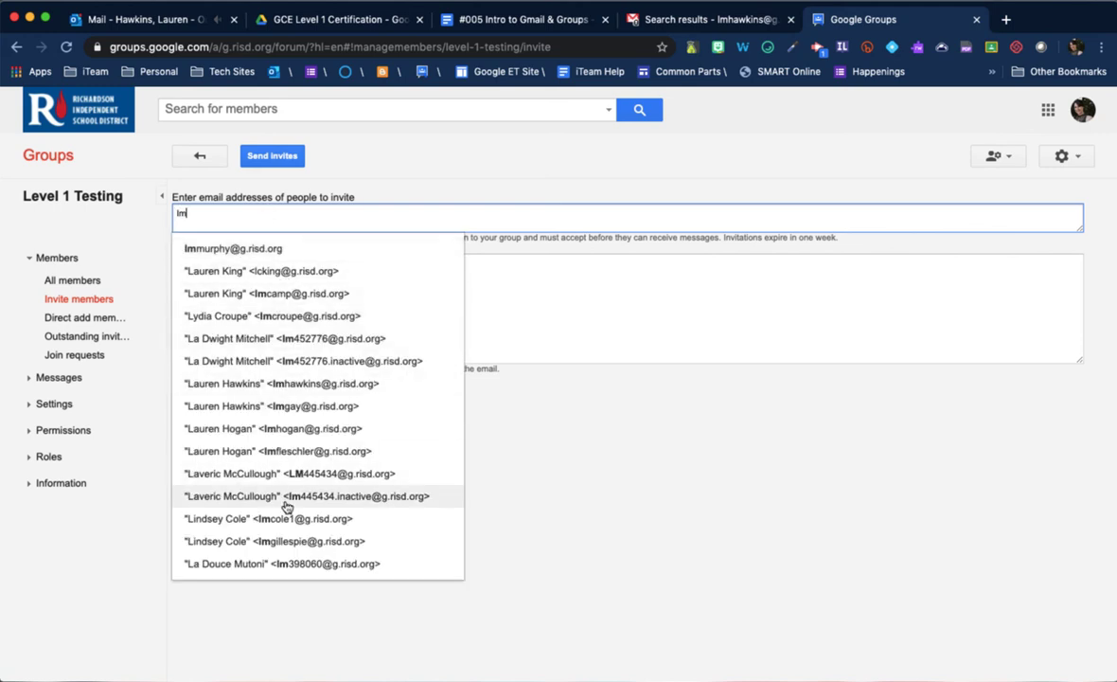
type("croup")
left_click(286, 246)
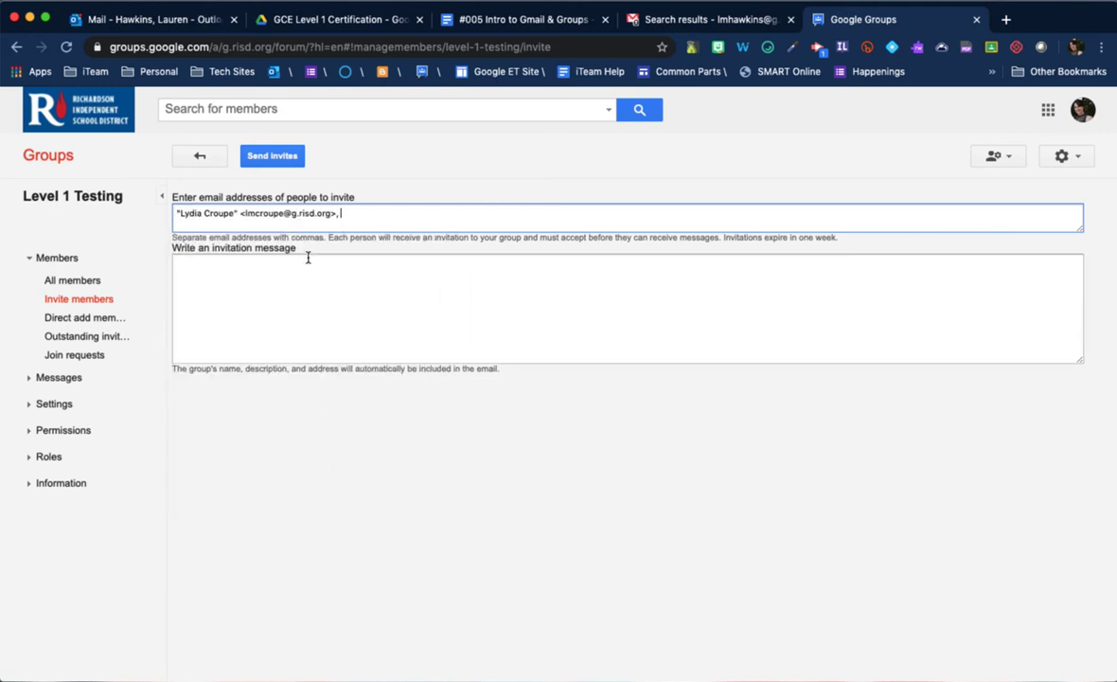
left_click(302, 274)
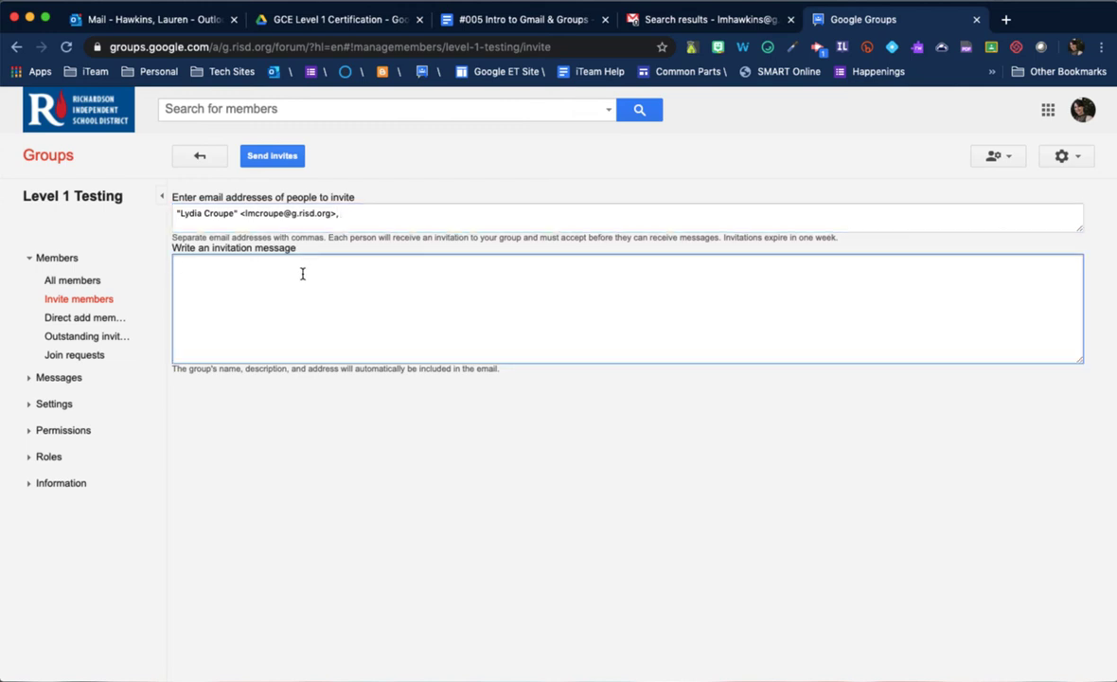
Add the second colleague's address as an invitee, then head to Direct add members.
left_click(358, 214)
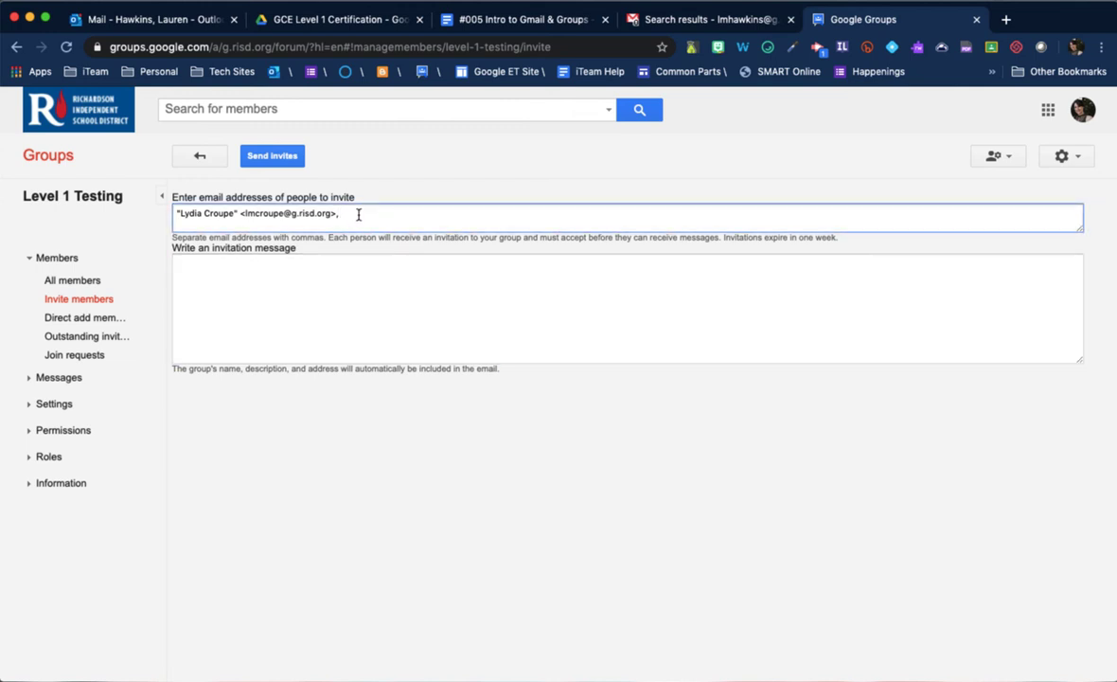
type("mfcave")
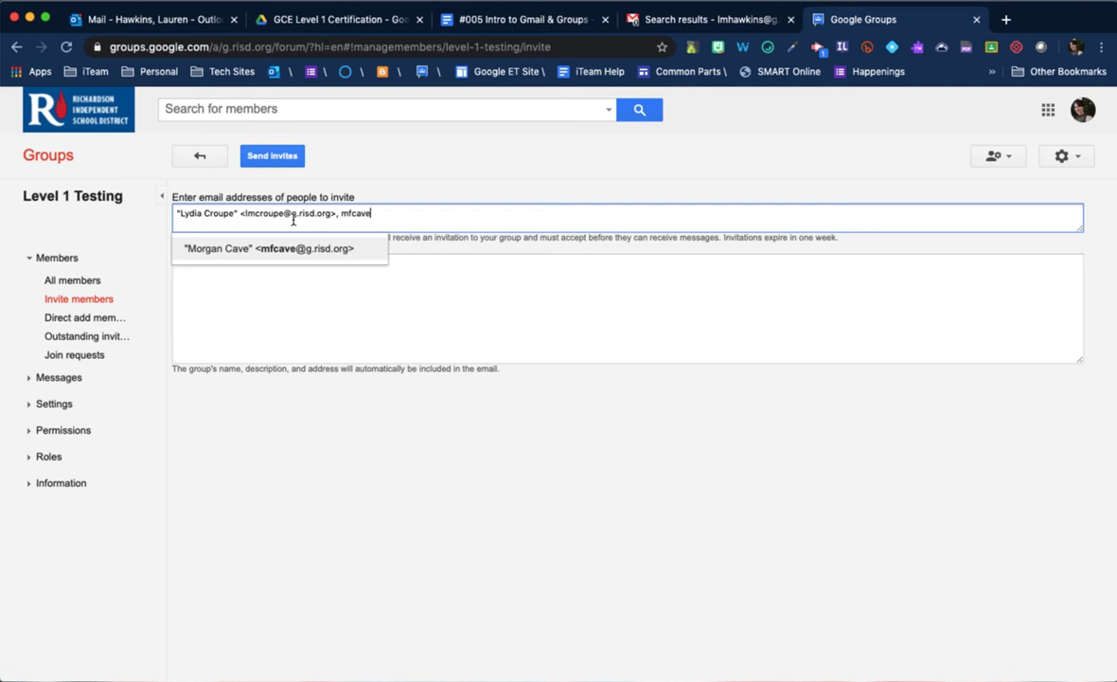
left_click(282, 250)
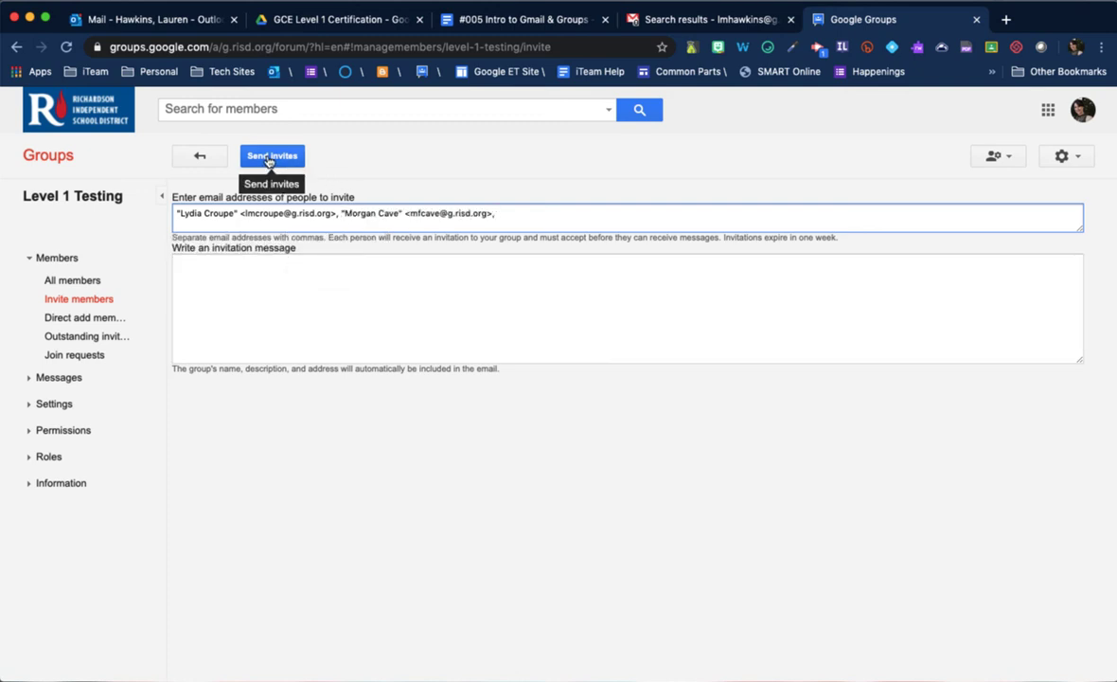
left_click(82, 317)
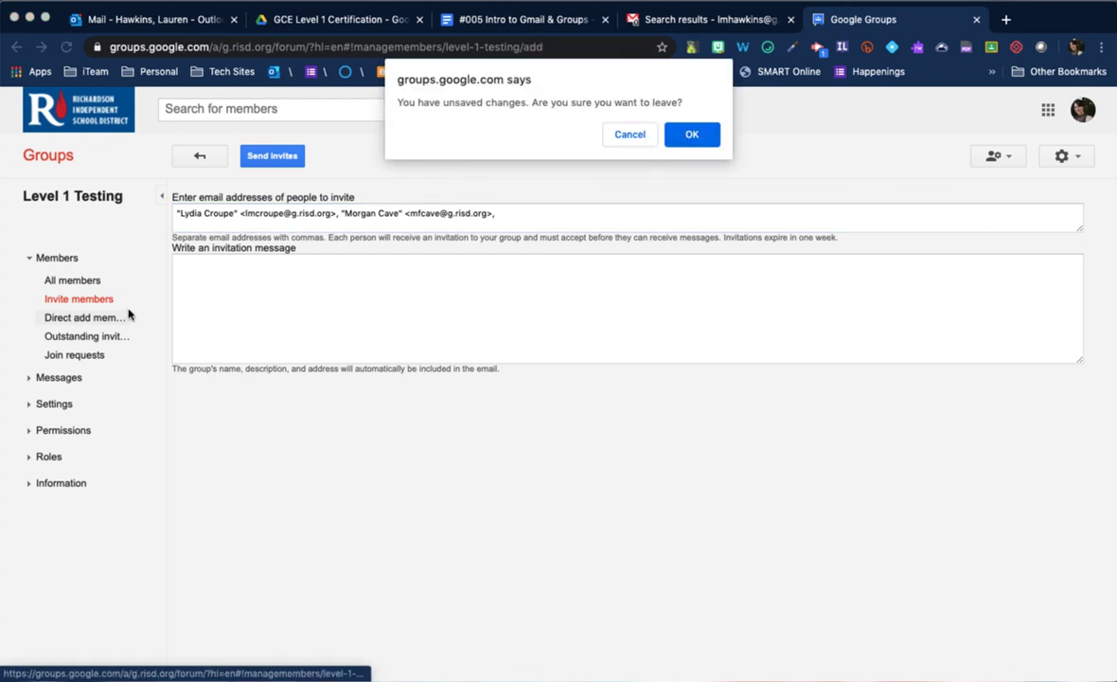
Leave the unsent invite form, view Direct add members, then return to Level 1 Testing and its membership menu.
left_click(680, 135)
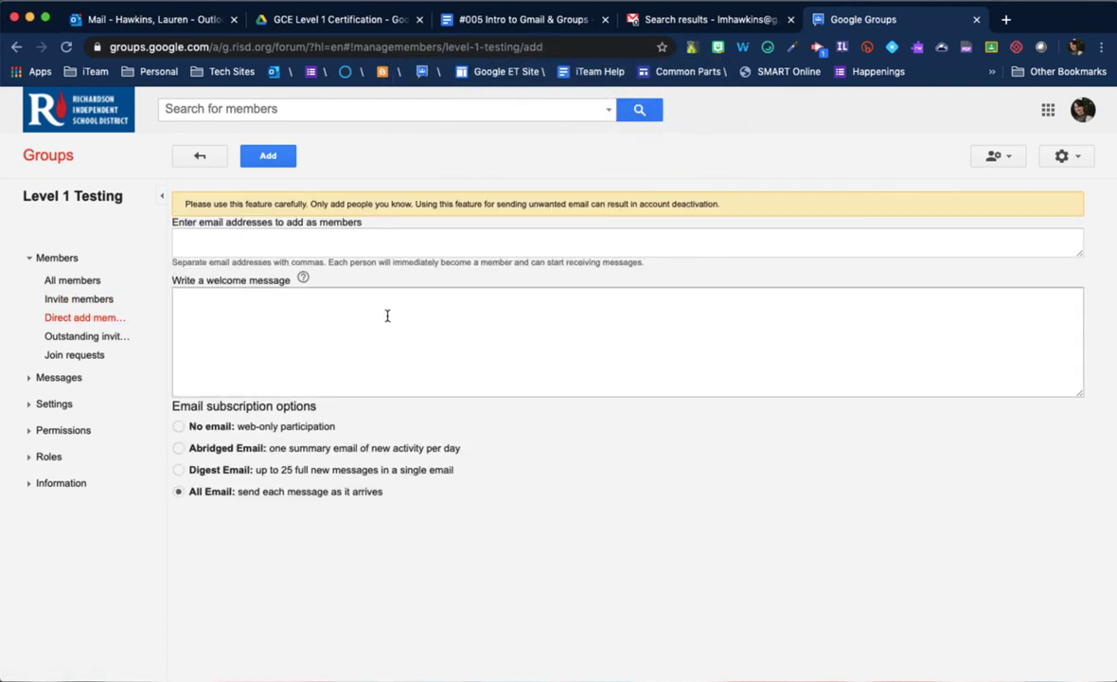
left_click(425, 252)
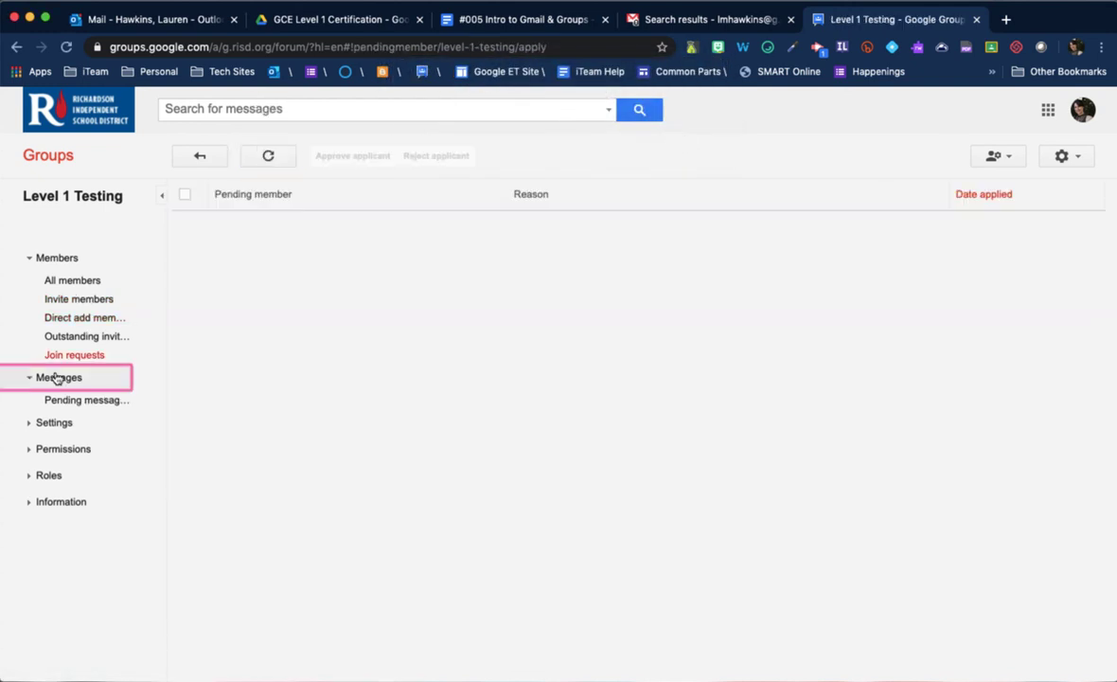
left_click(70, 196)
left_click(1009, 157)
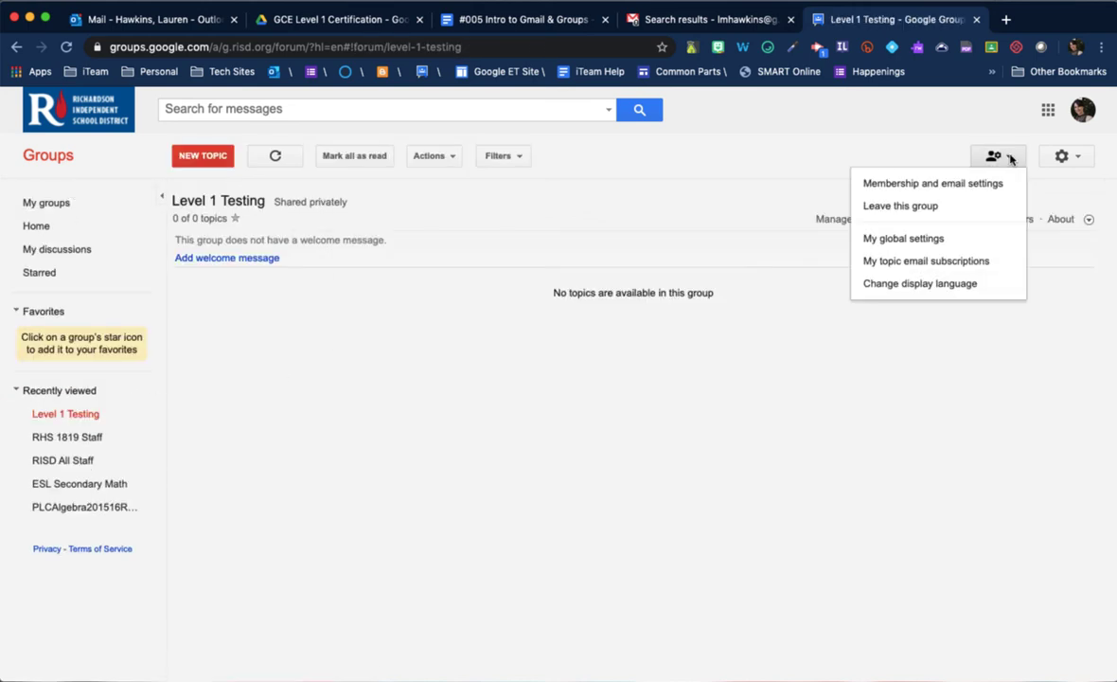